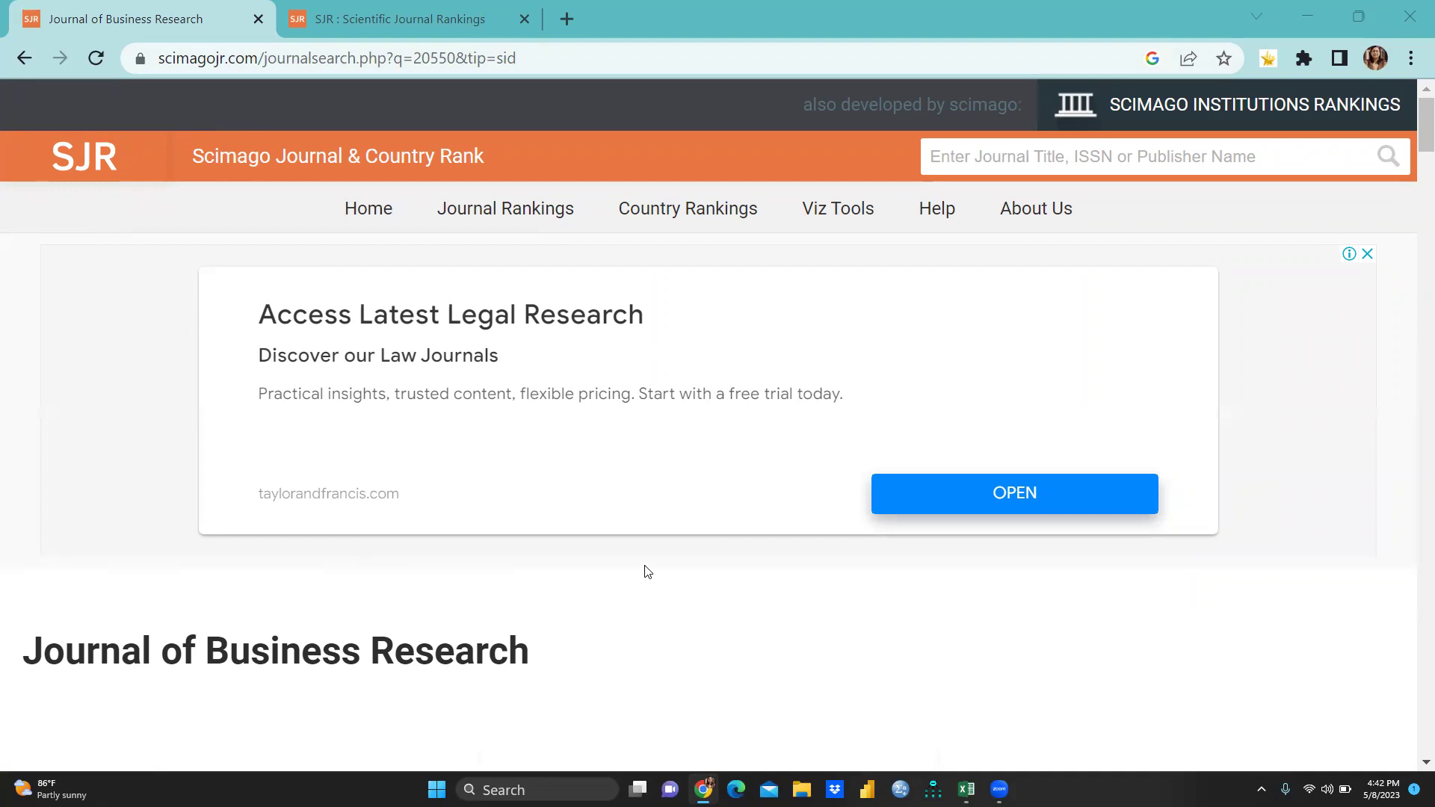
scroll(648, 572, down, 5)
scroll(645, 553, down, 4)
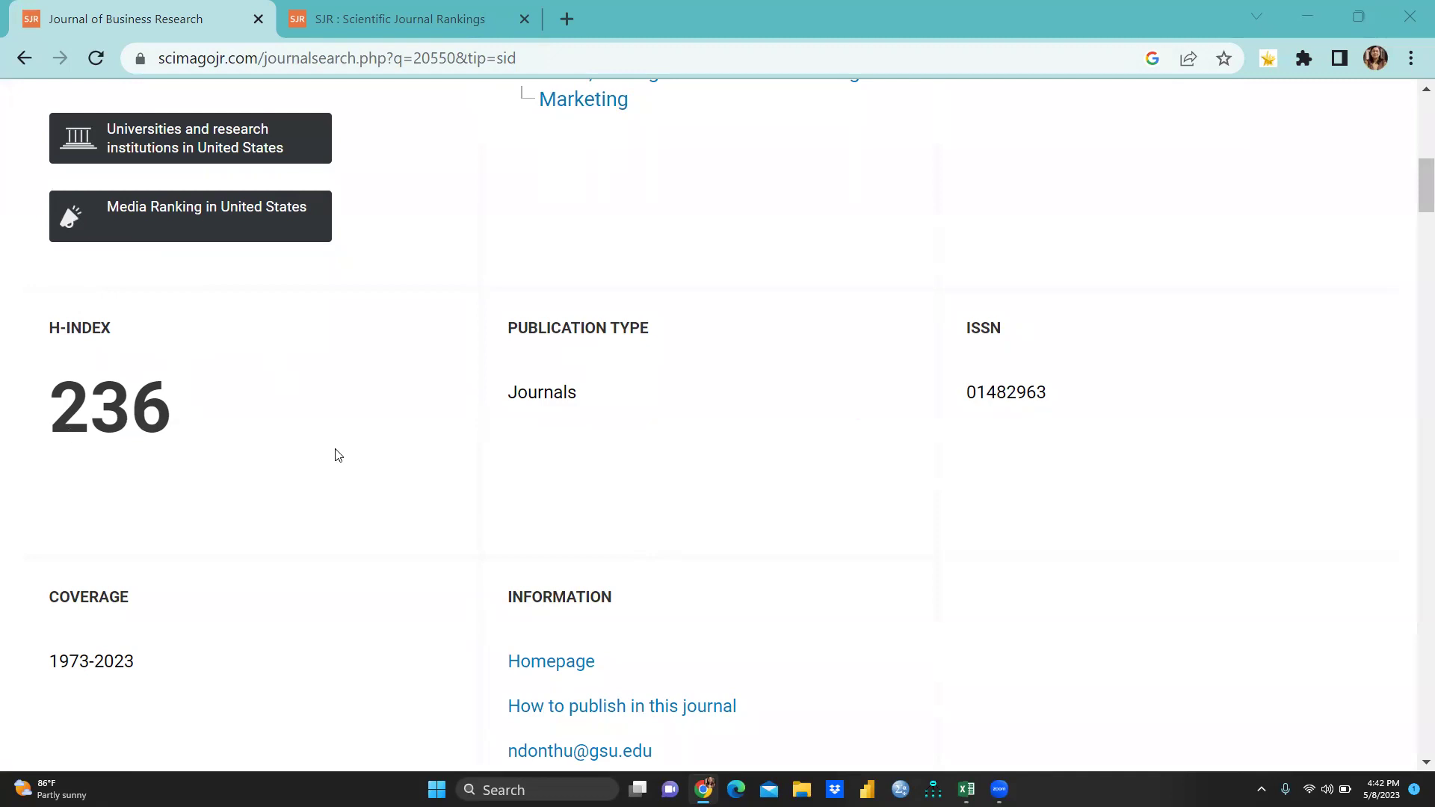
scroll(611, 484, down, 8)
scroll(612, 484, down, 20)
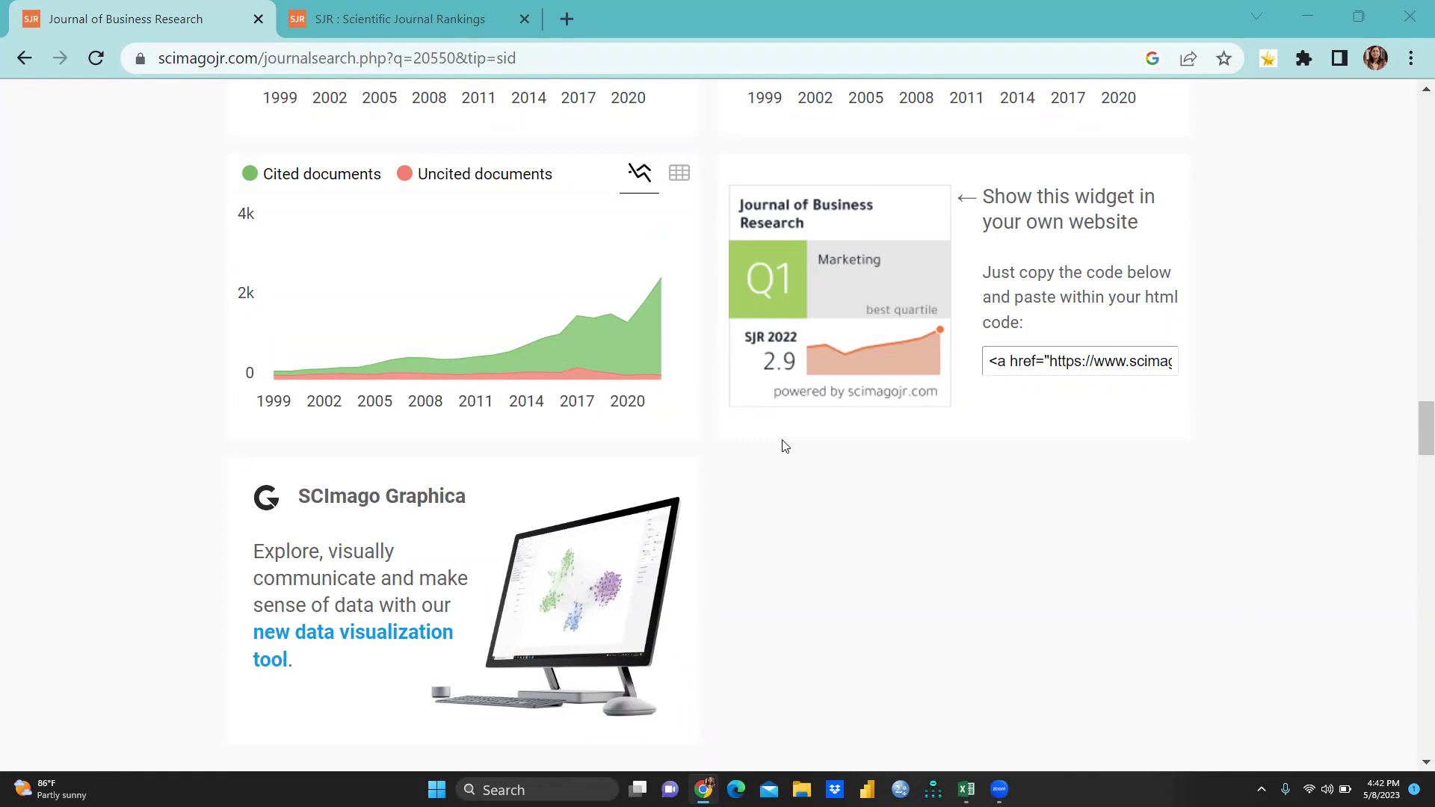
scroll(785, 447, up, 15)
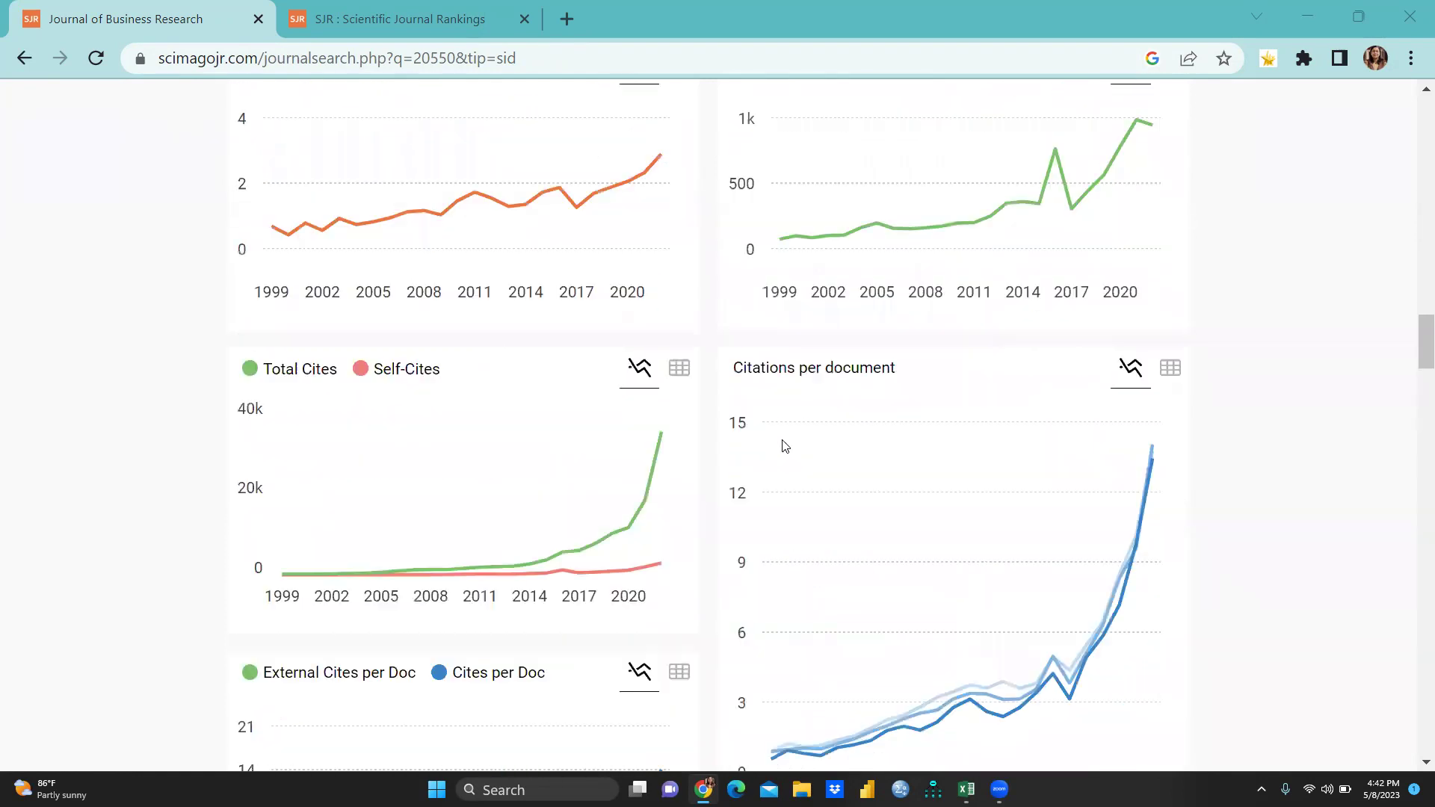
scroll(785, 446, up, 15)
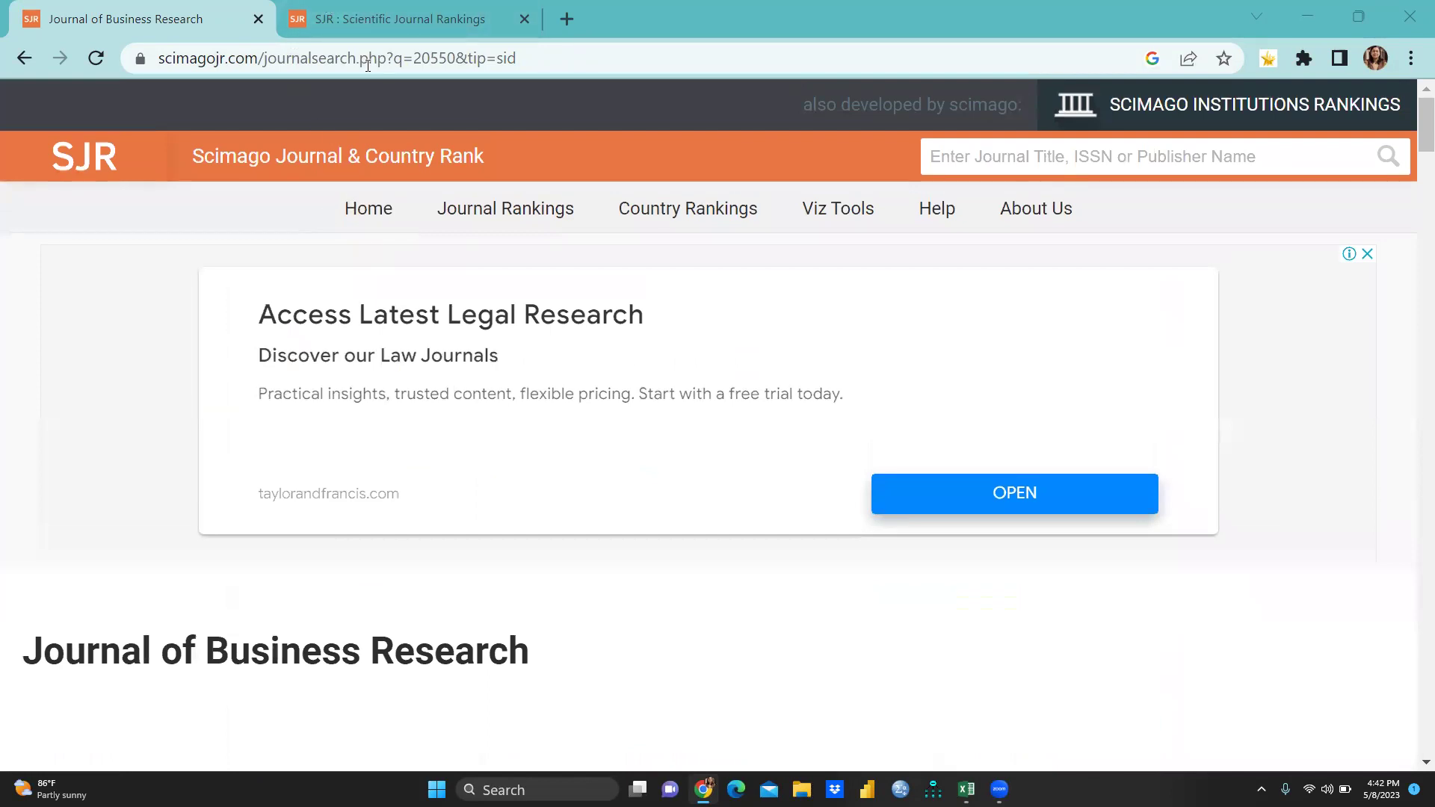
Open the SJR Journal Rankings page showing all 28306 journals for 2021.
click(381, 20)
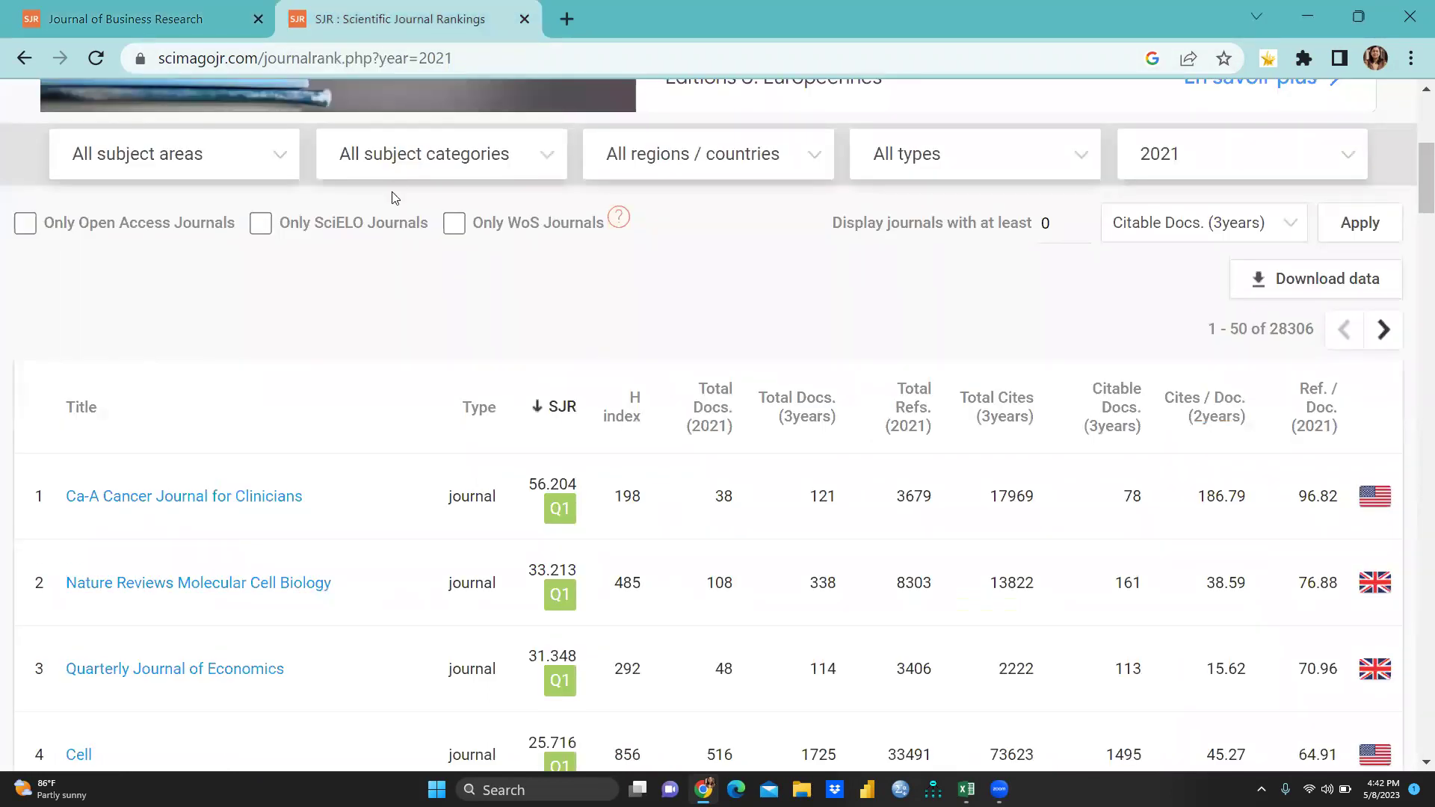
scroll(391, 197, up, 5)
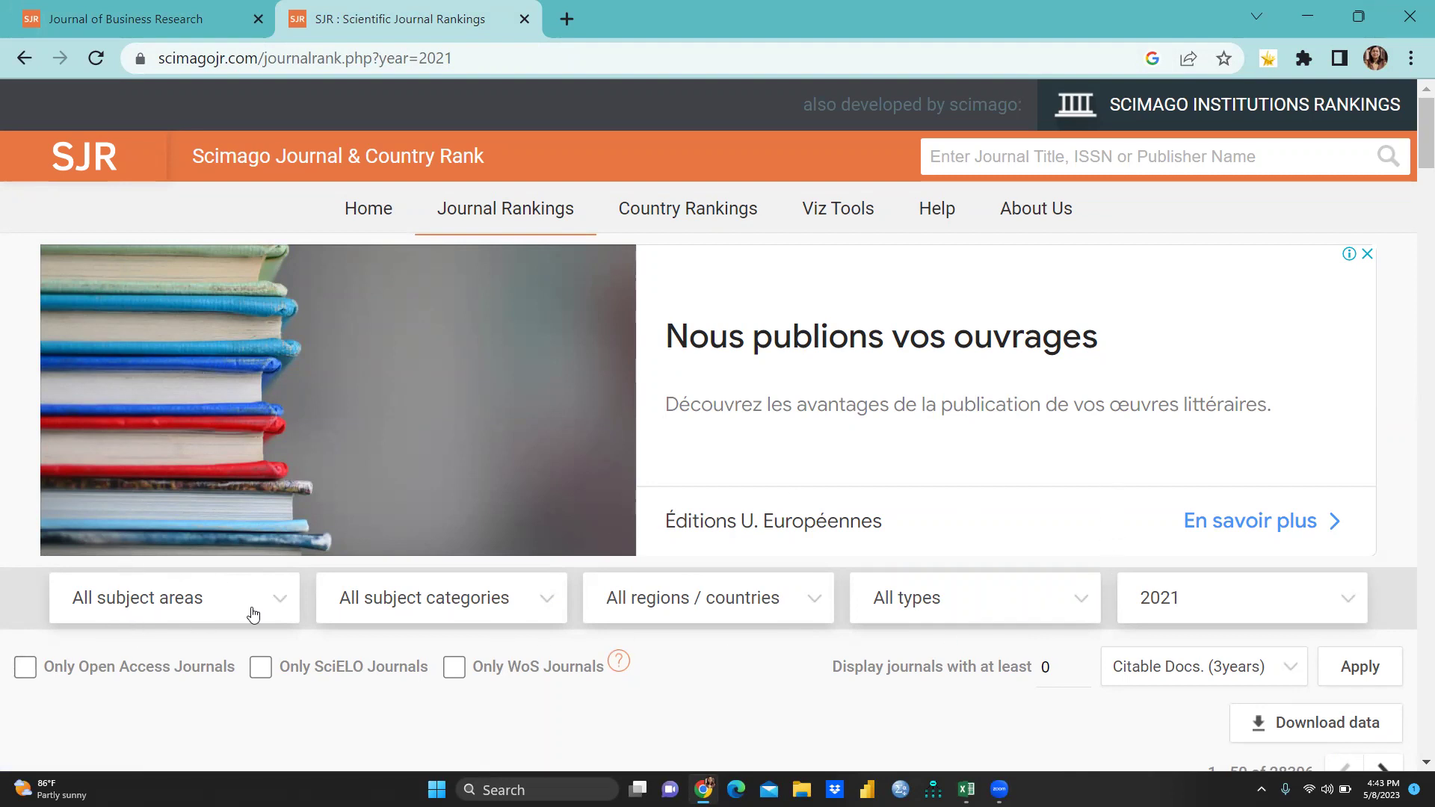
scroll(352, 516, down, 1)
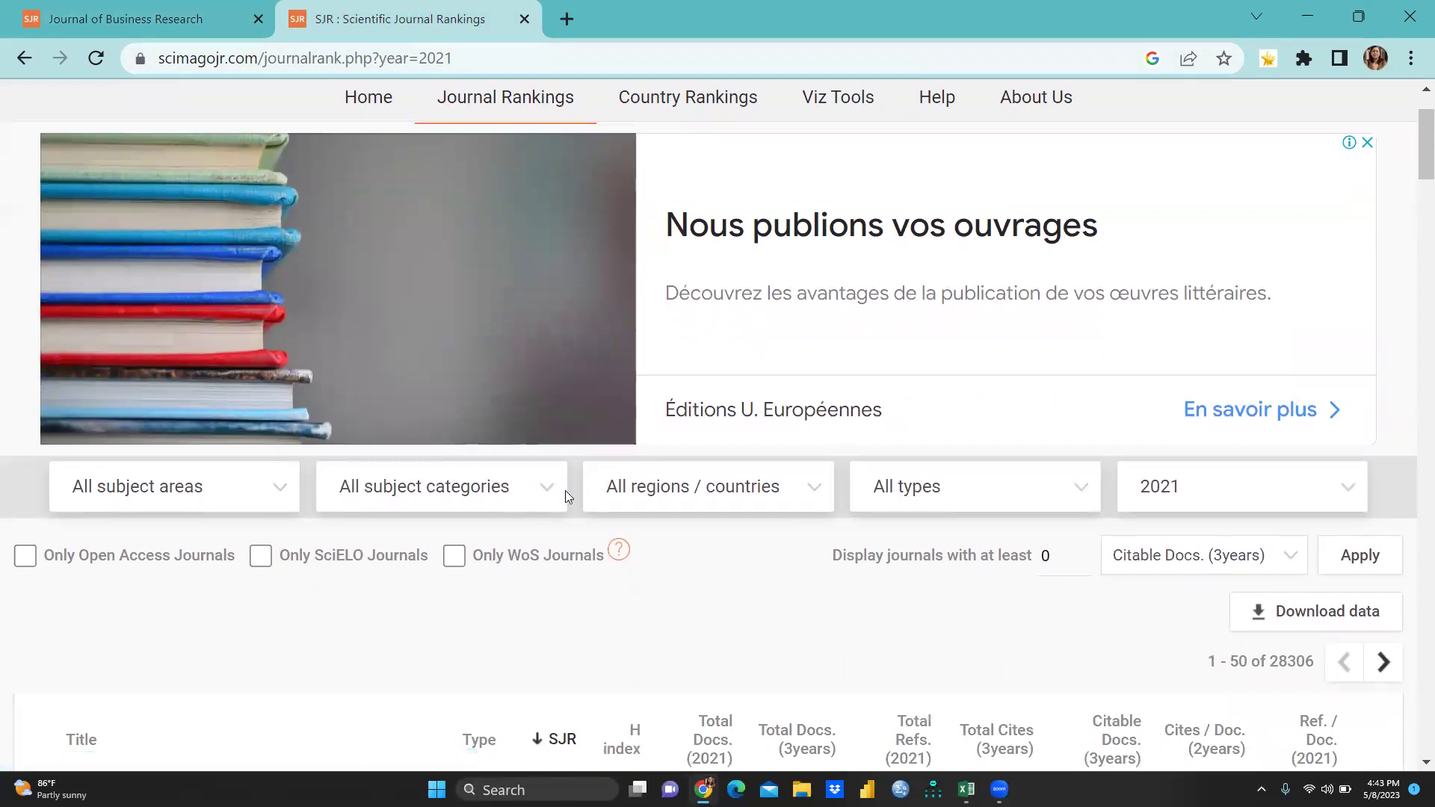
Browse the subject categories filter list, then close it.
click(553, 491)
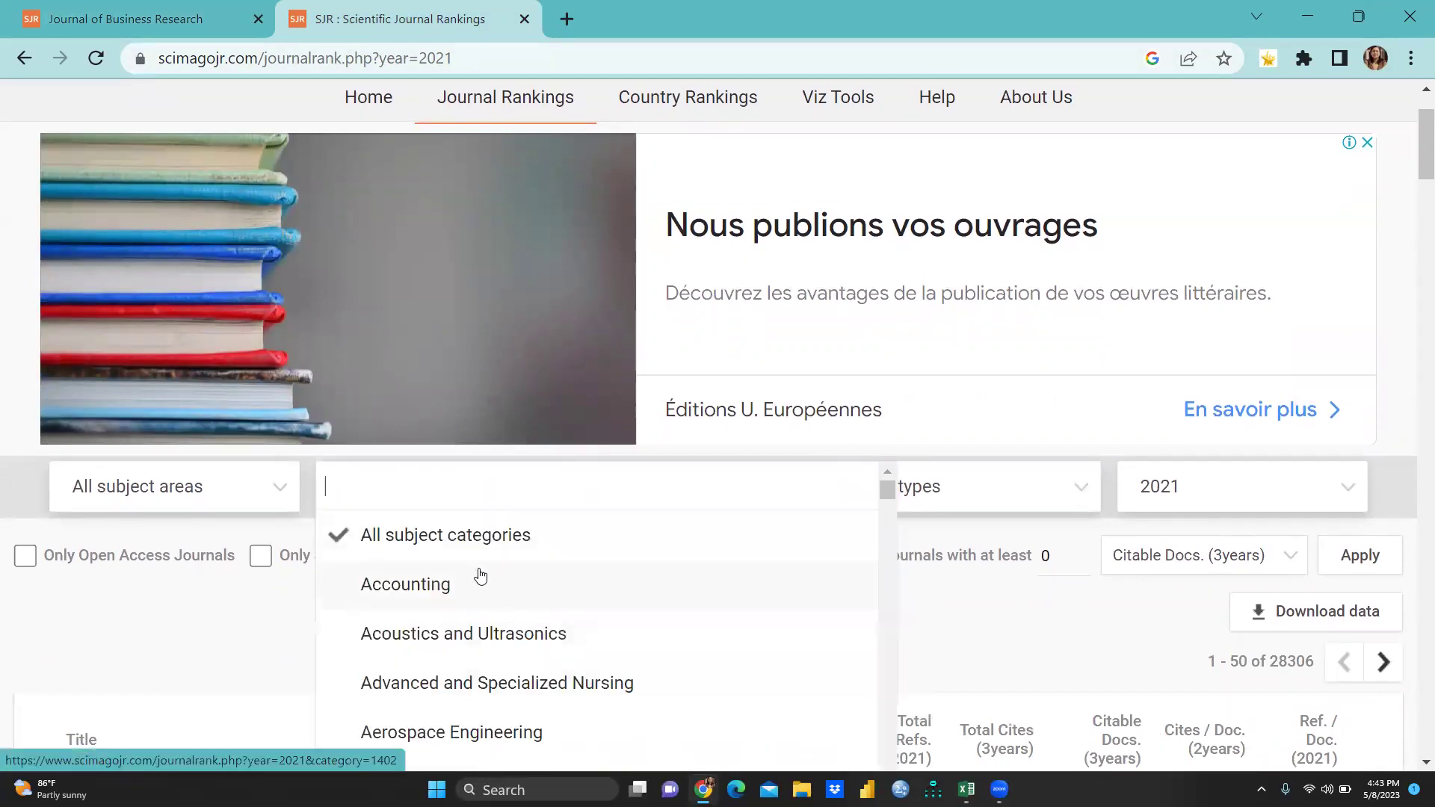
scroll(545, 641, down, 1)
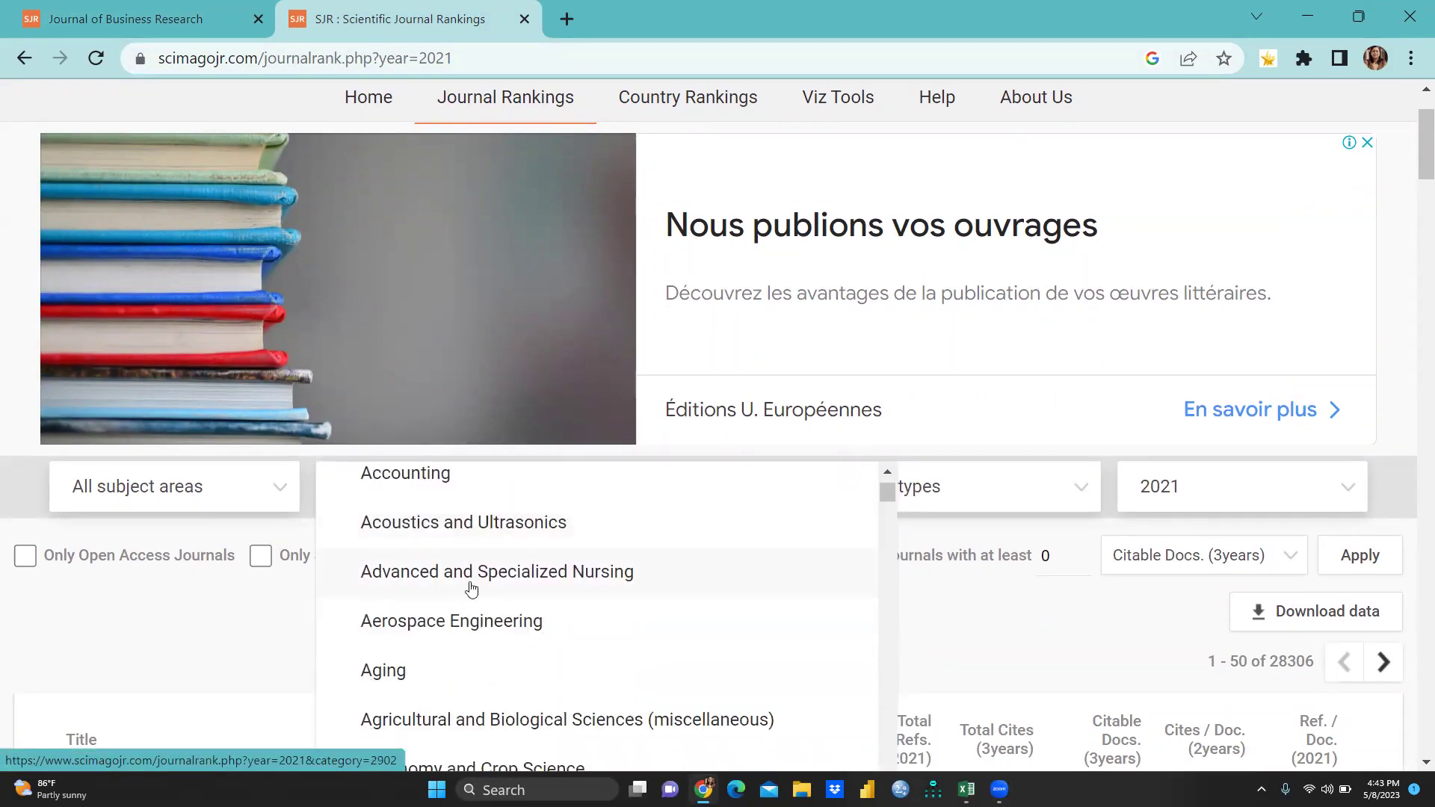
scroll(472, 590, down, 1)
scroll(482, 587, down, 10)
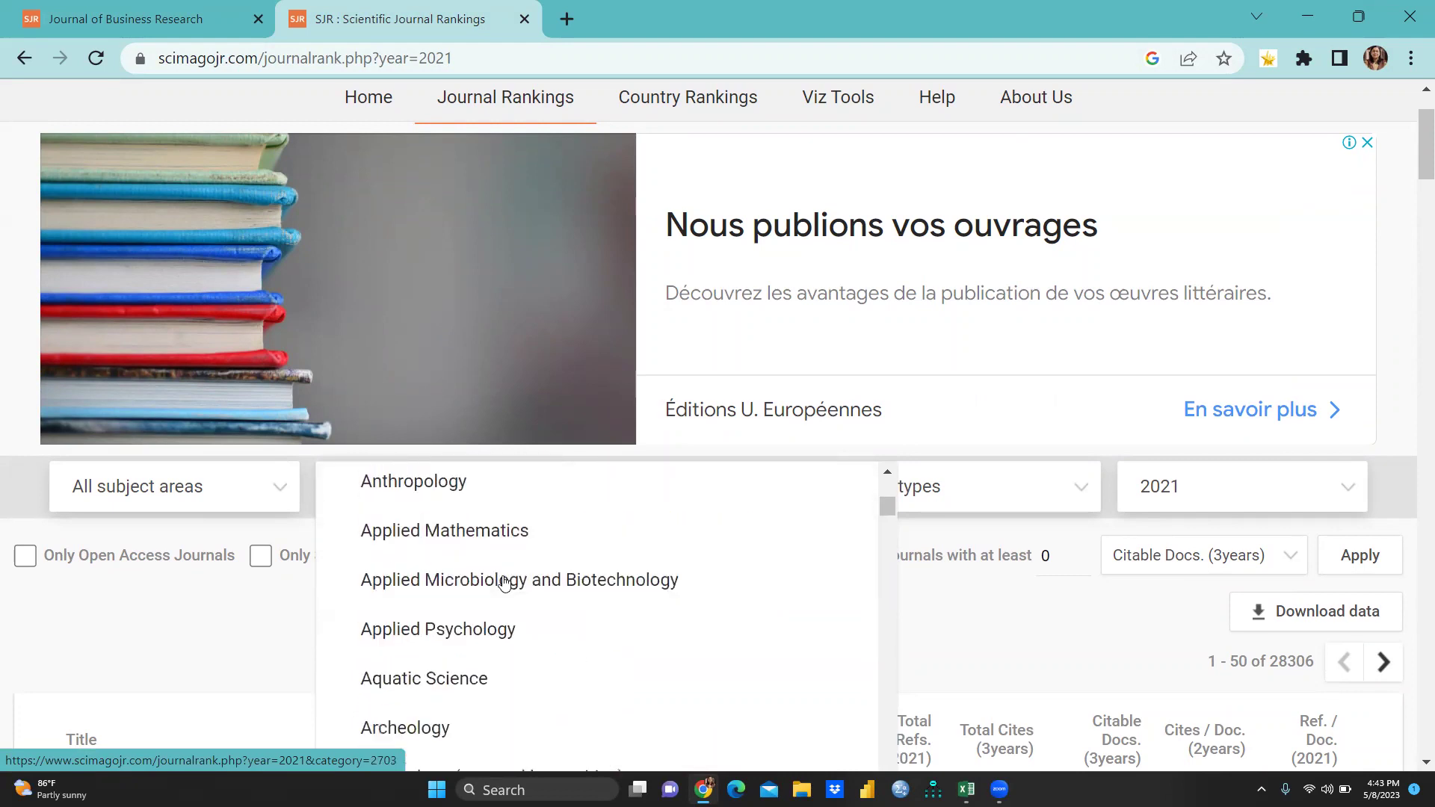
scroll(504, 583, down, 10)
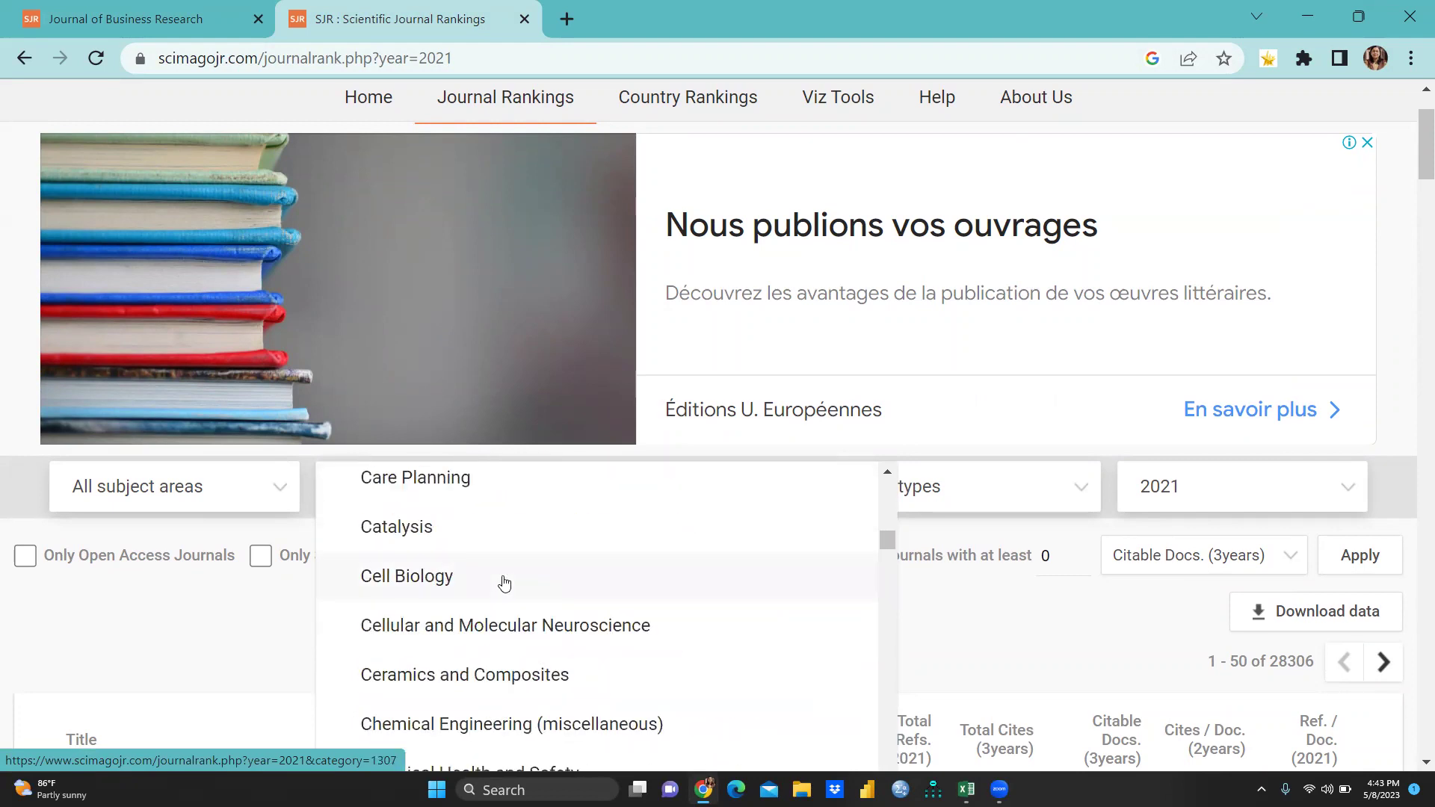
scroll(504, 583, down, 4)
scroll(504, 583, down, 4)
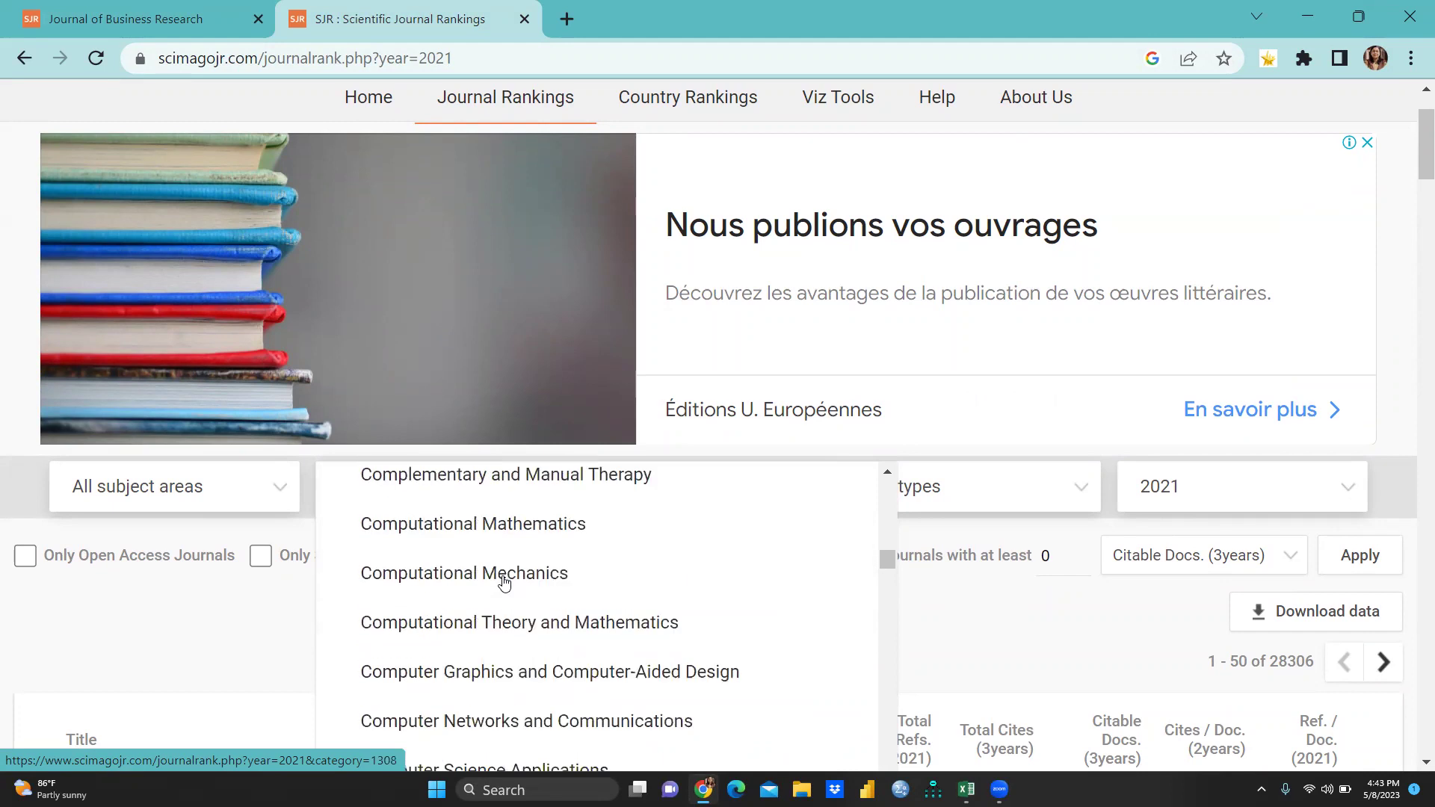
scroll(506, 583, down, 2)
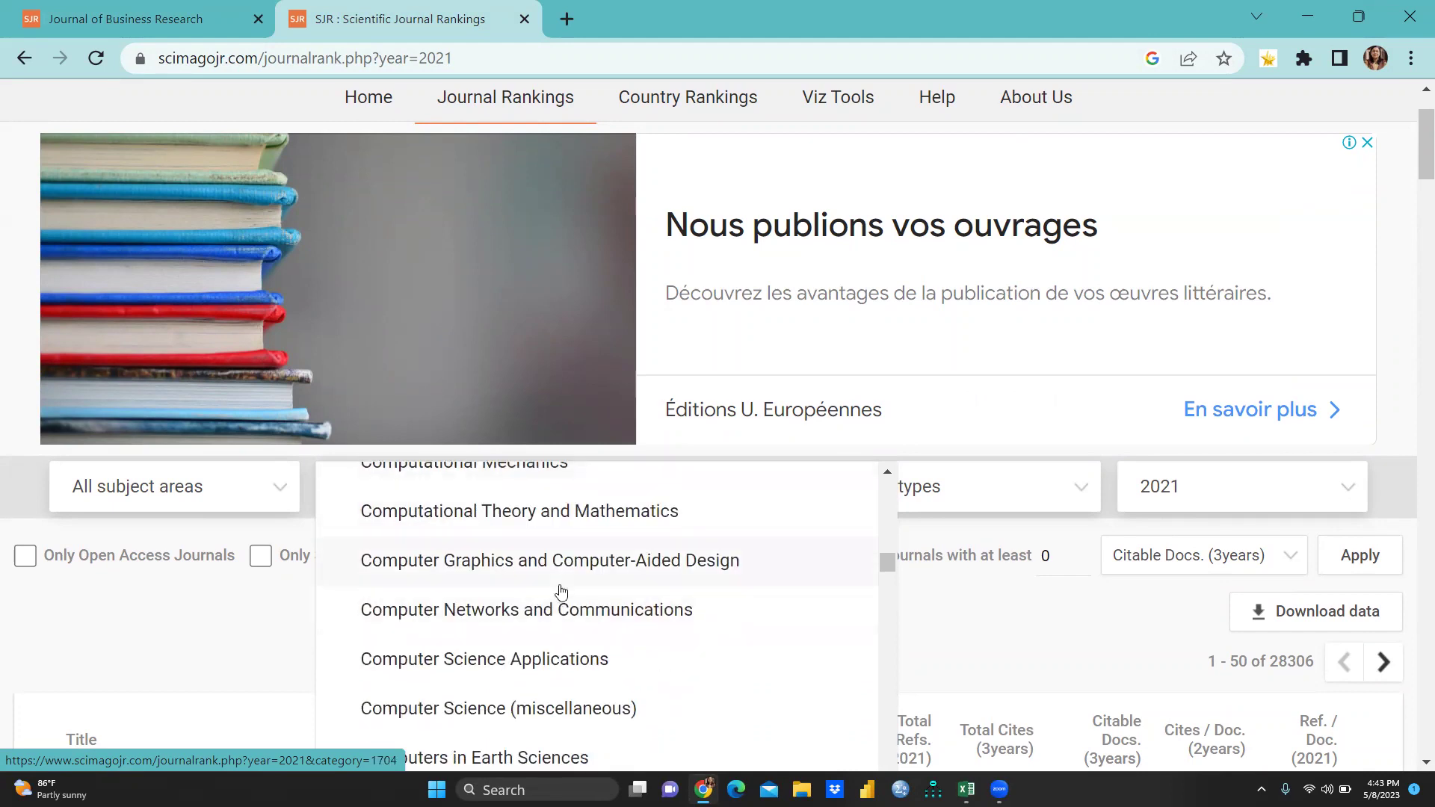
scroll(561, 591, up, 5)
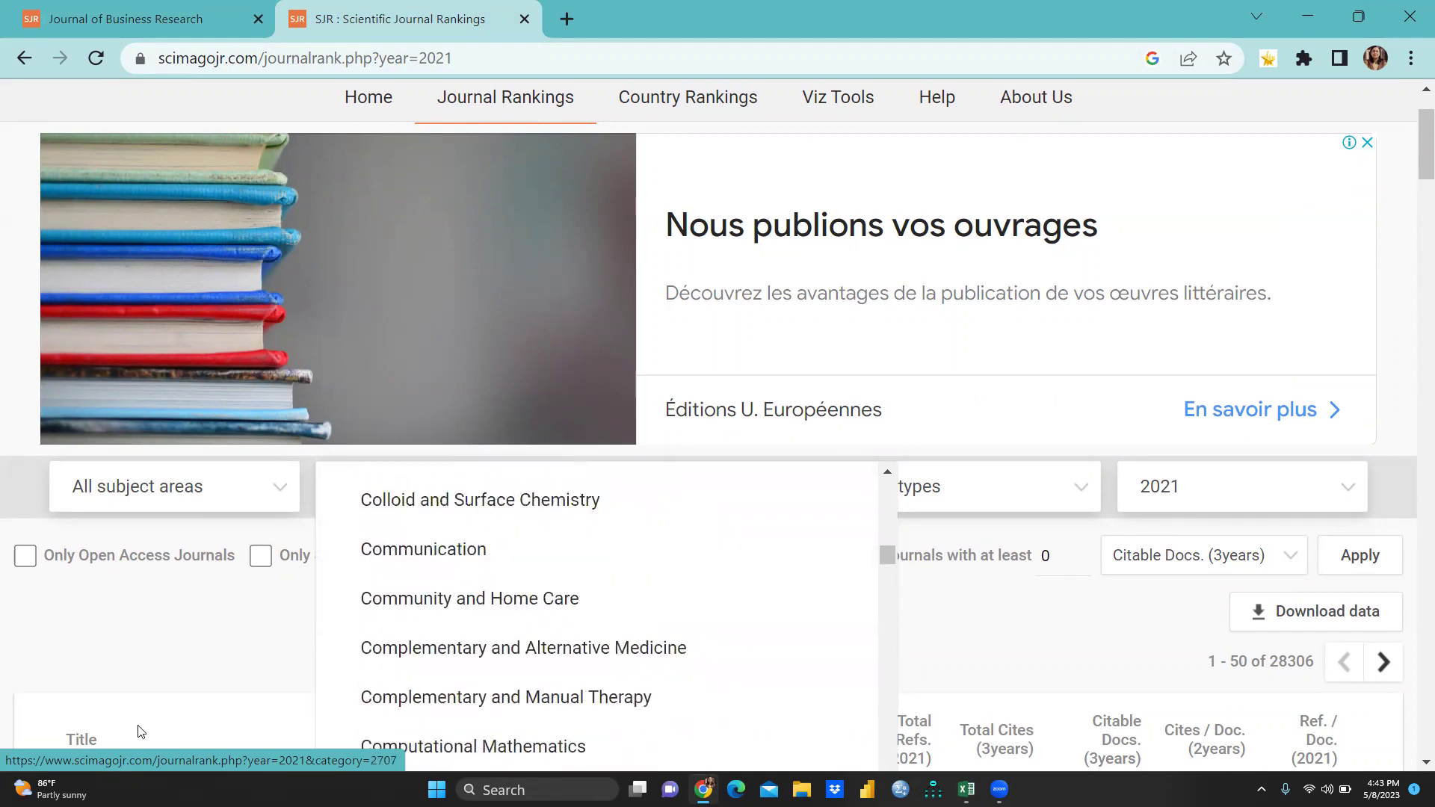
click(228, 621)
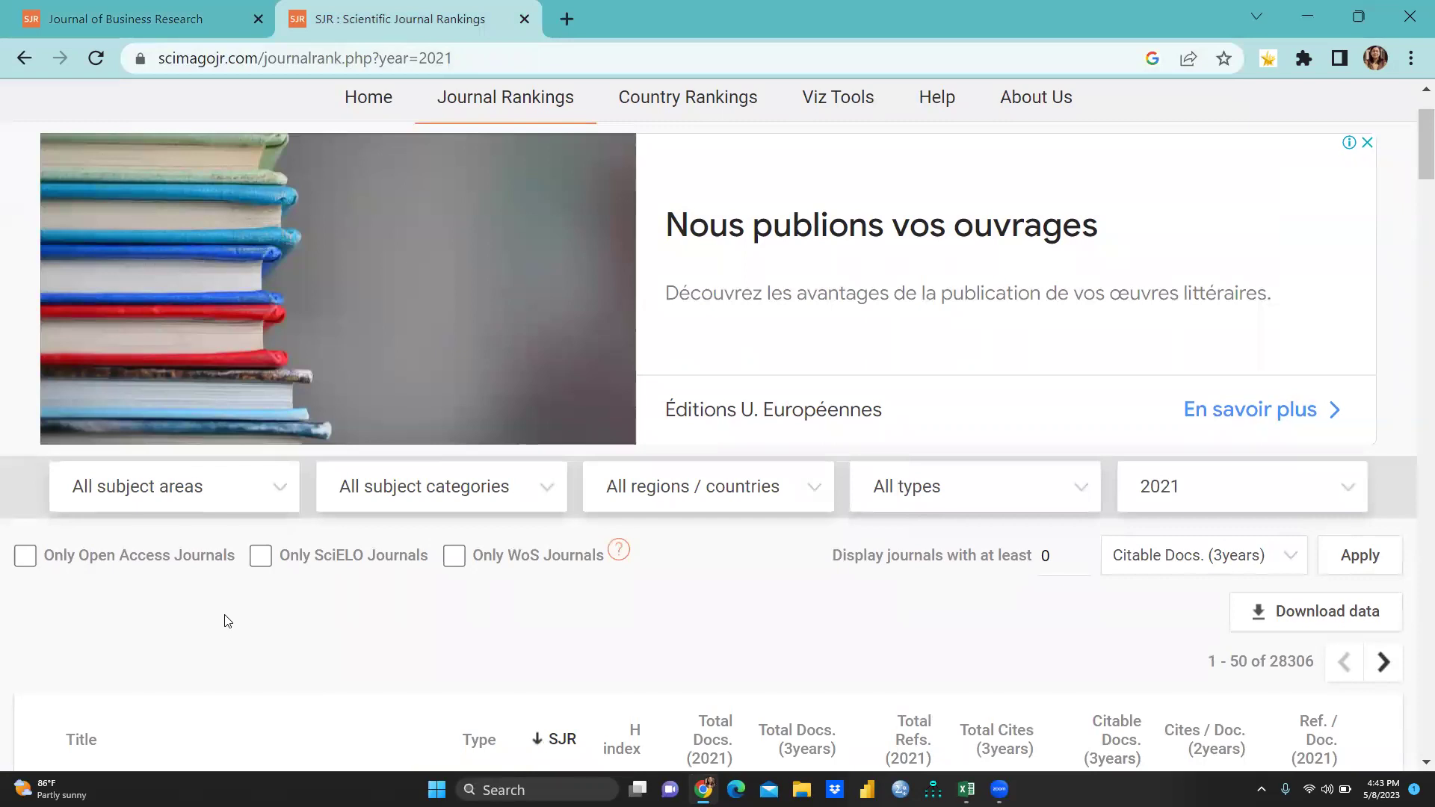
click(275, 483)
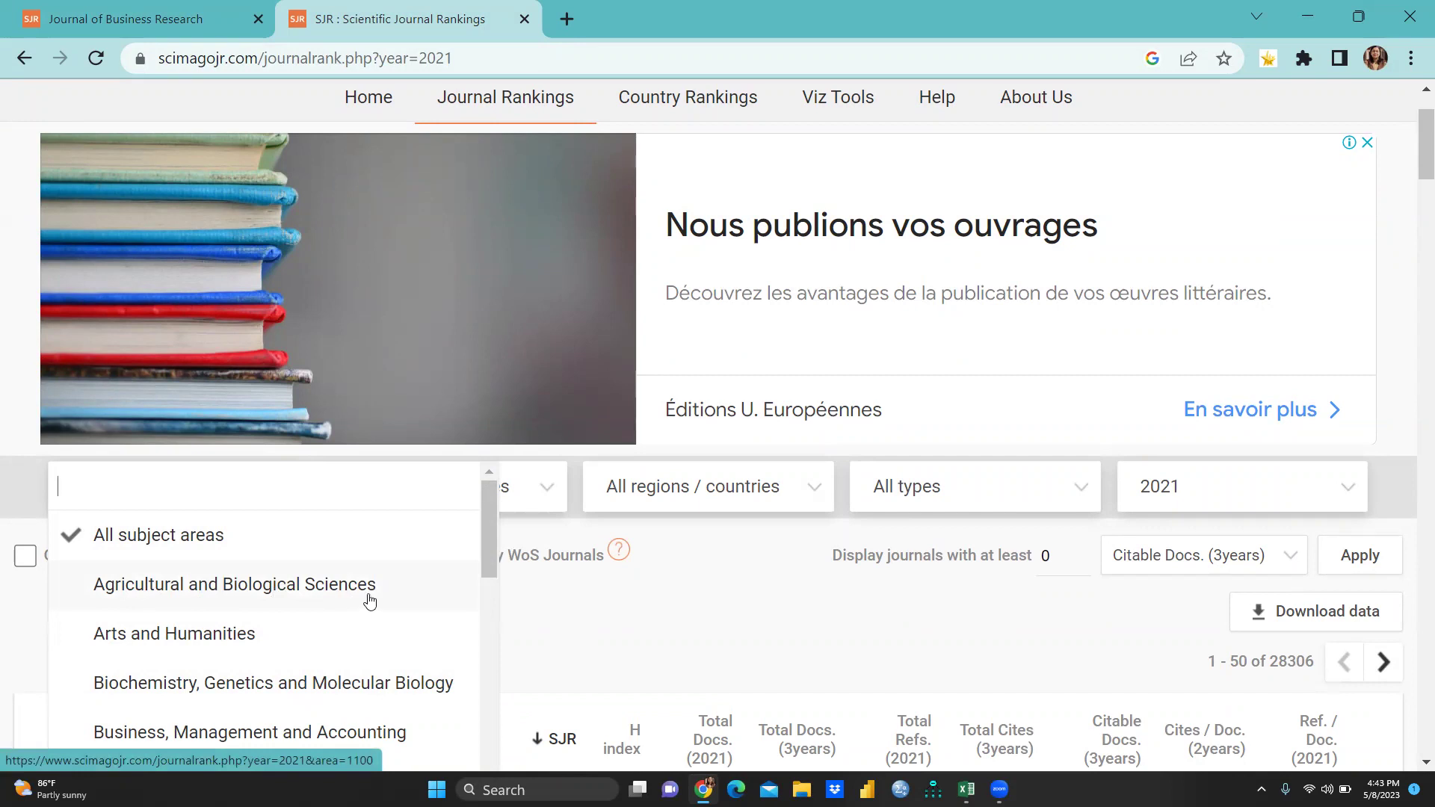
scroll(317, 609, down, 3)
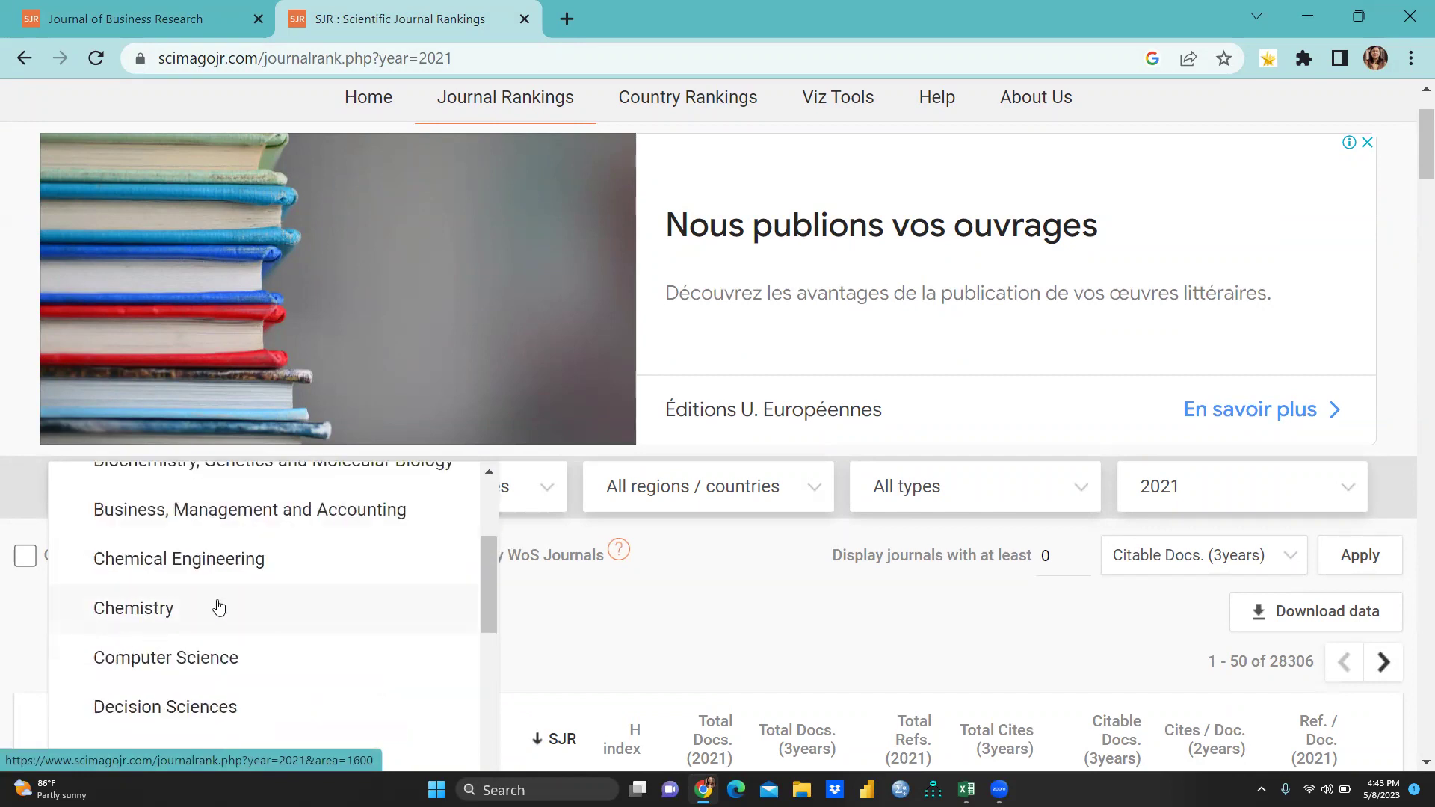
scroll(251, 663, down, 4)
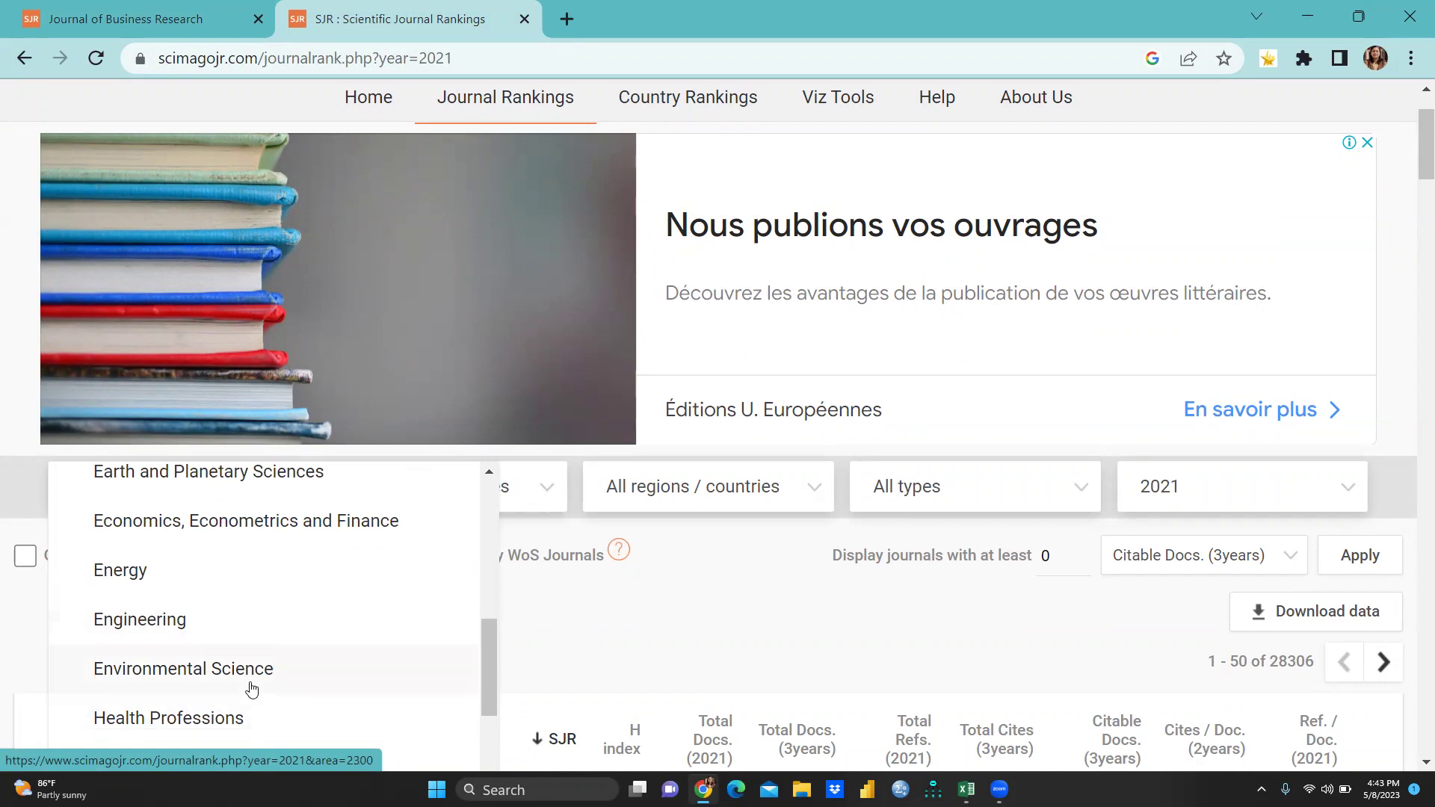
scroll(384, 665, down, 4)
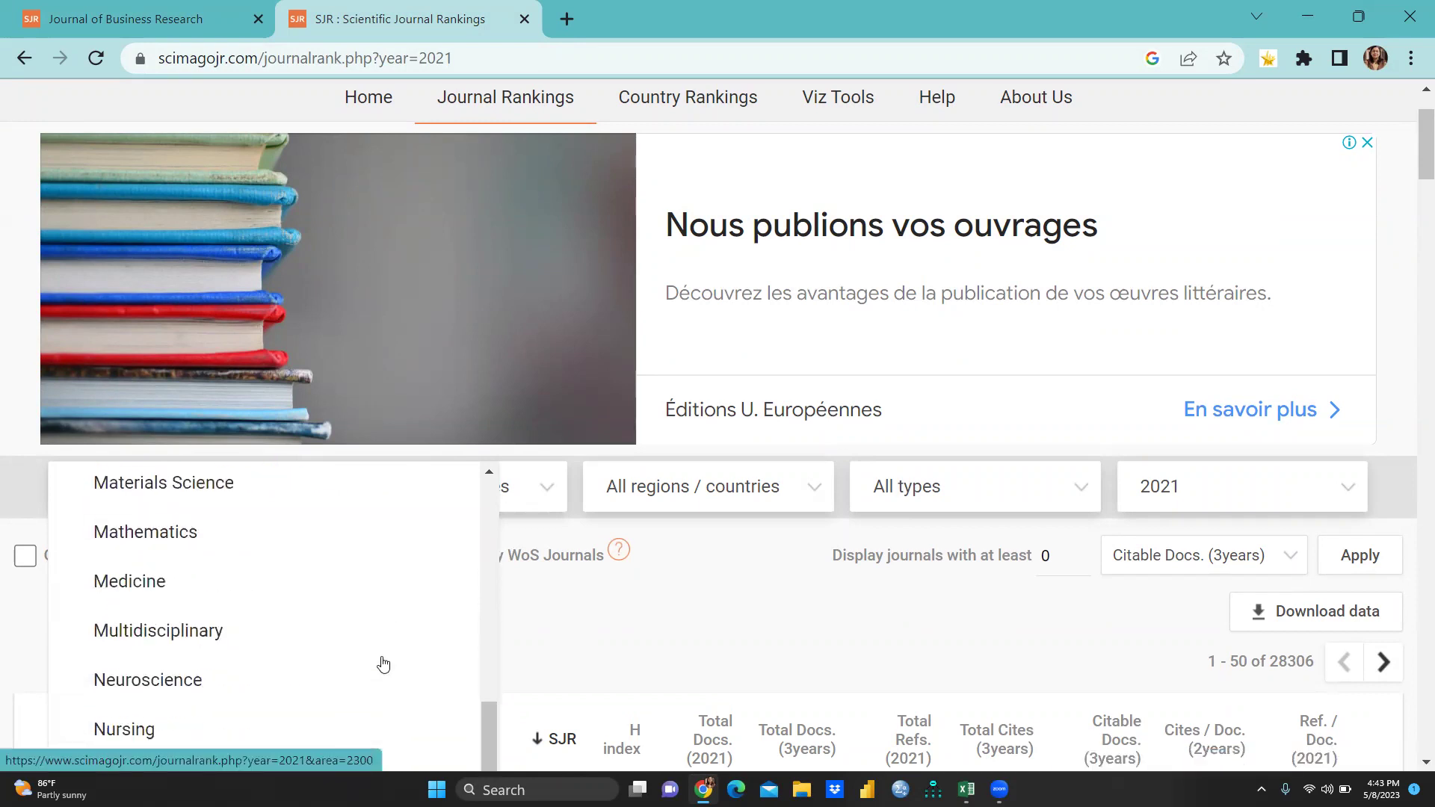
scroll(370, 658, down, 2)
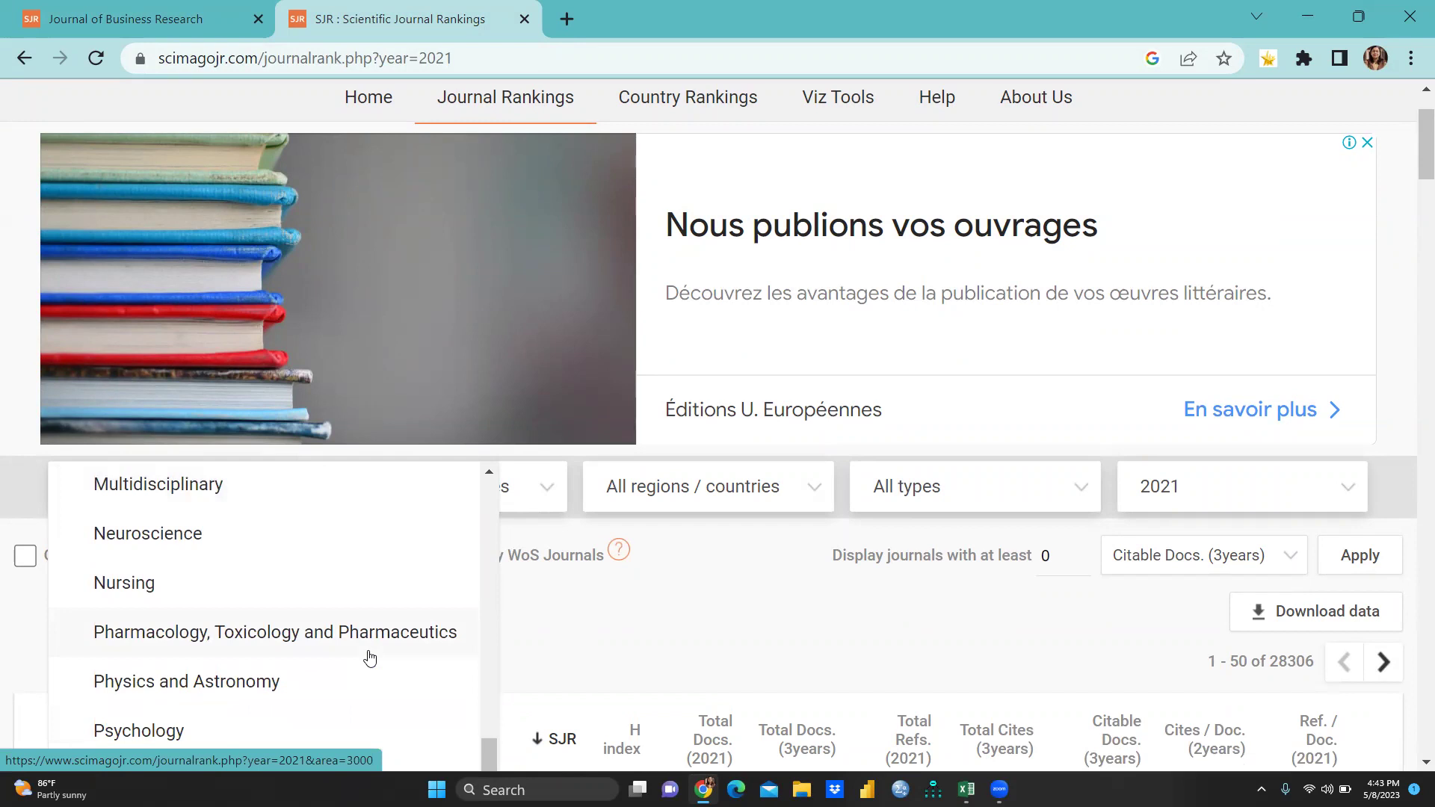
scroll(368, 658, up, 13)
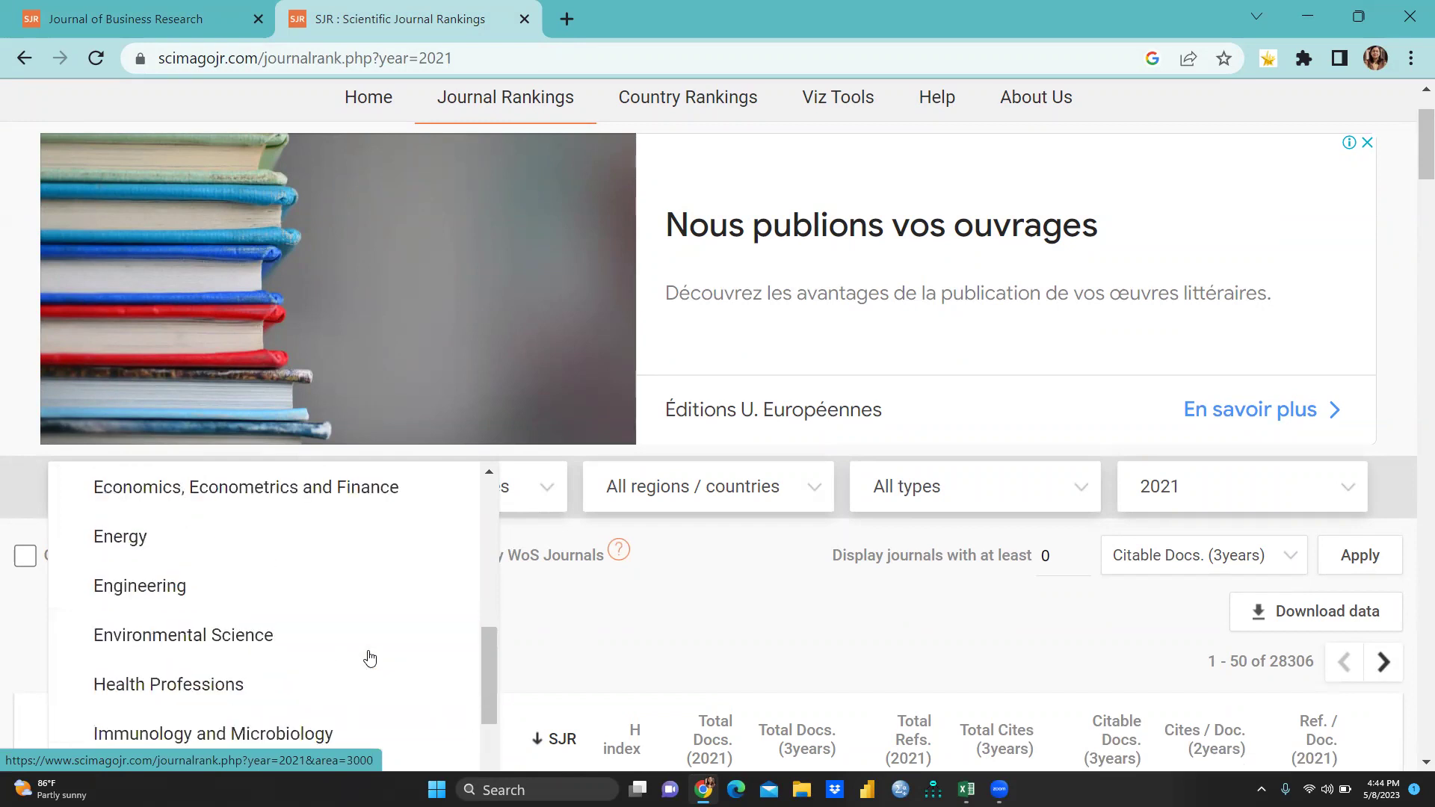
click(769, 569)
click(816, 487)
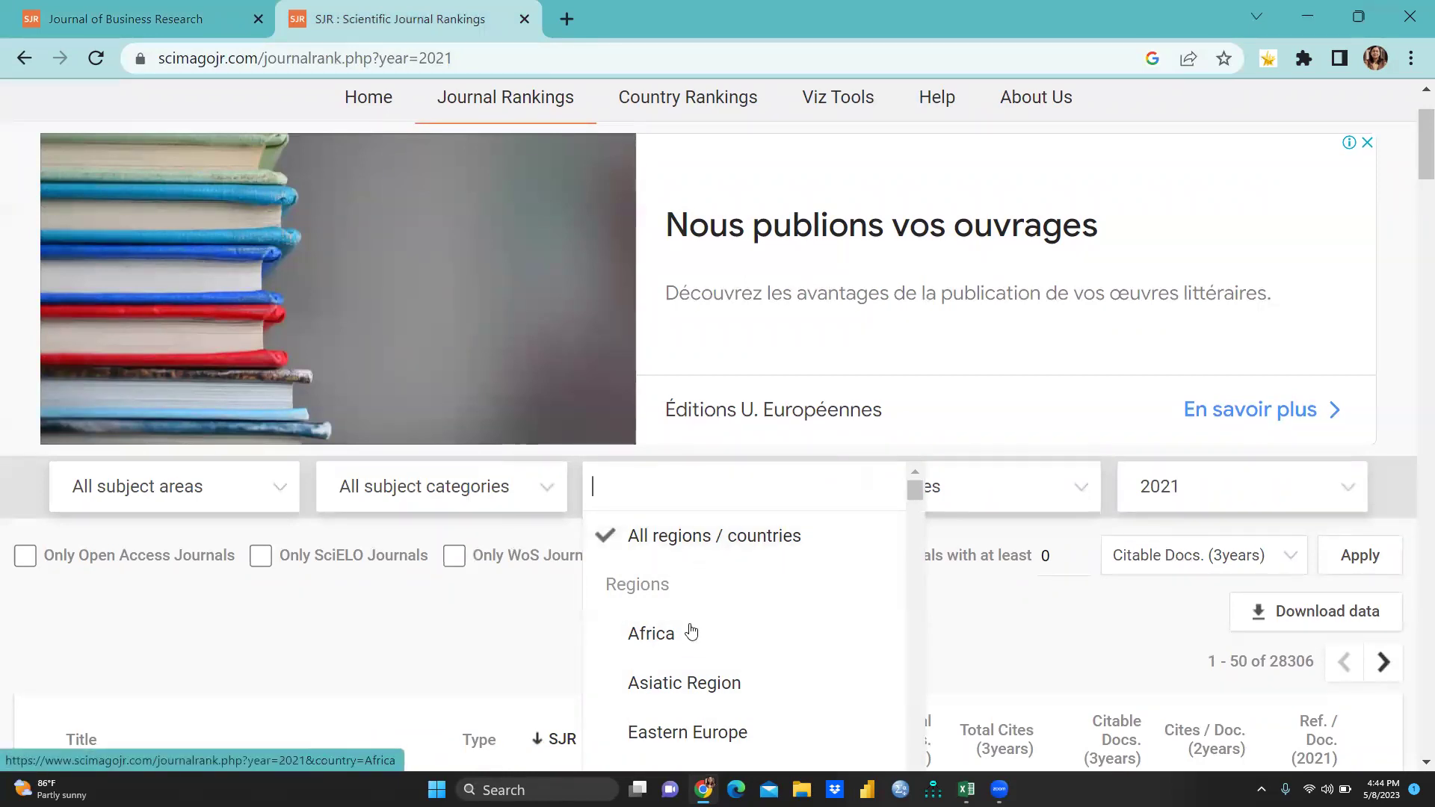
scroll(694, 649, down, 2)
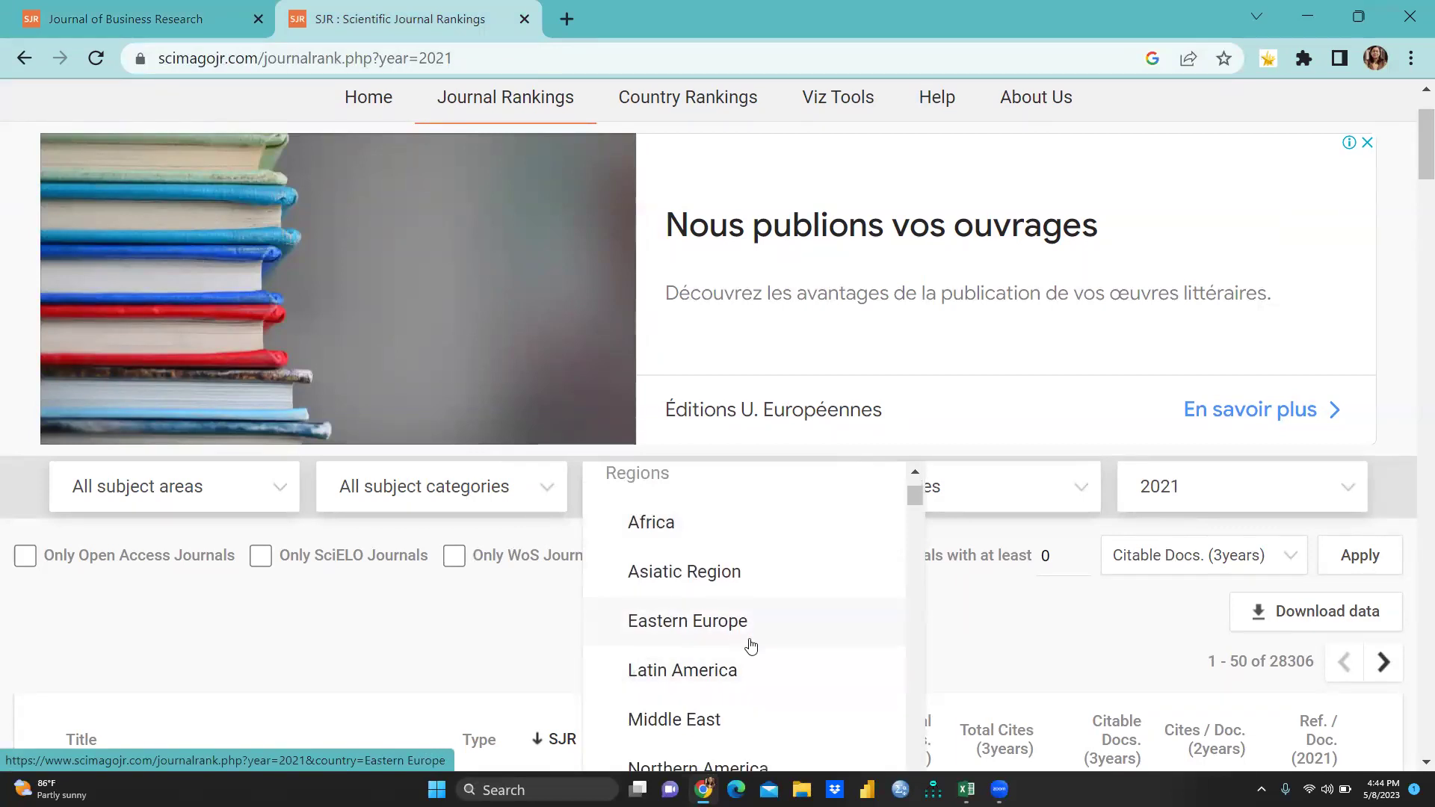
scroll(751, 646, down, 4)
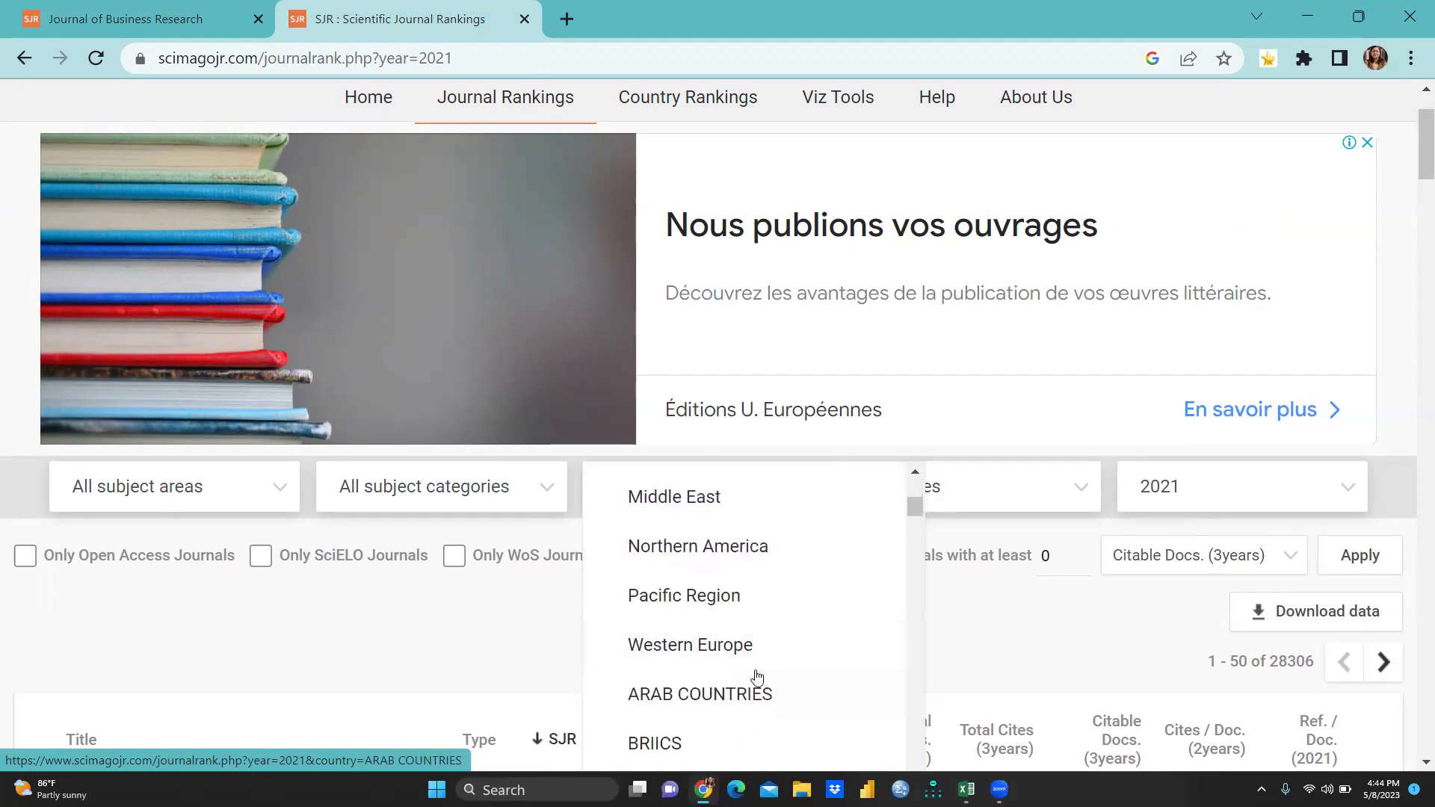
scroll(743, 695, down, 5)
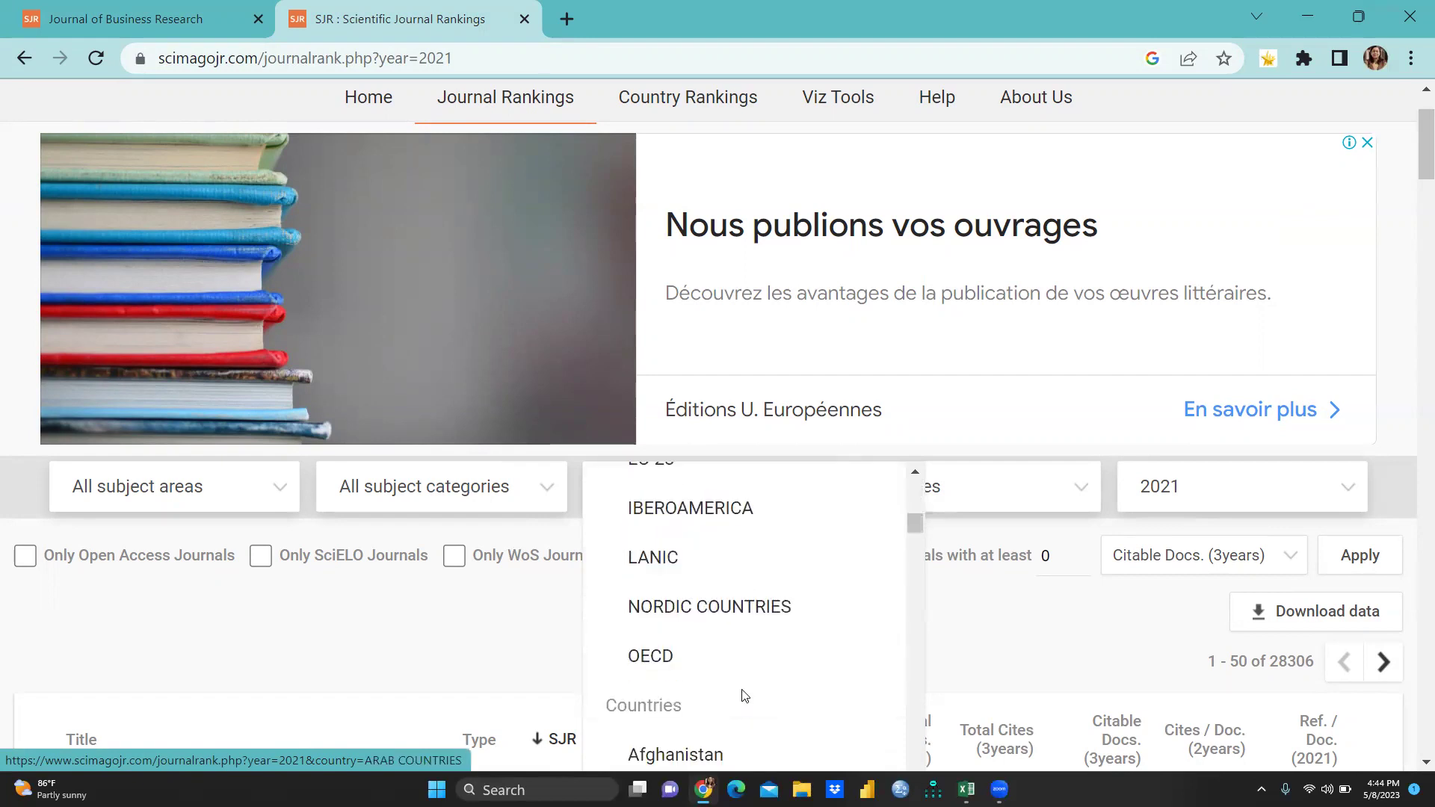
scroll(744, 695, down, 4)
scroll(728, 634, down, 5)
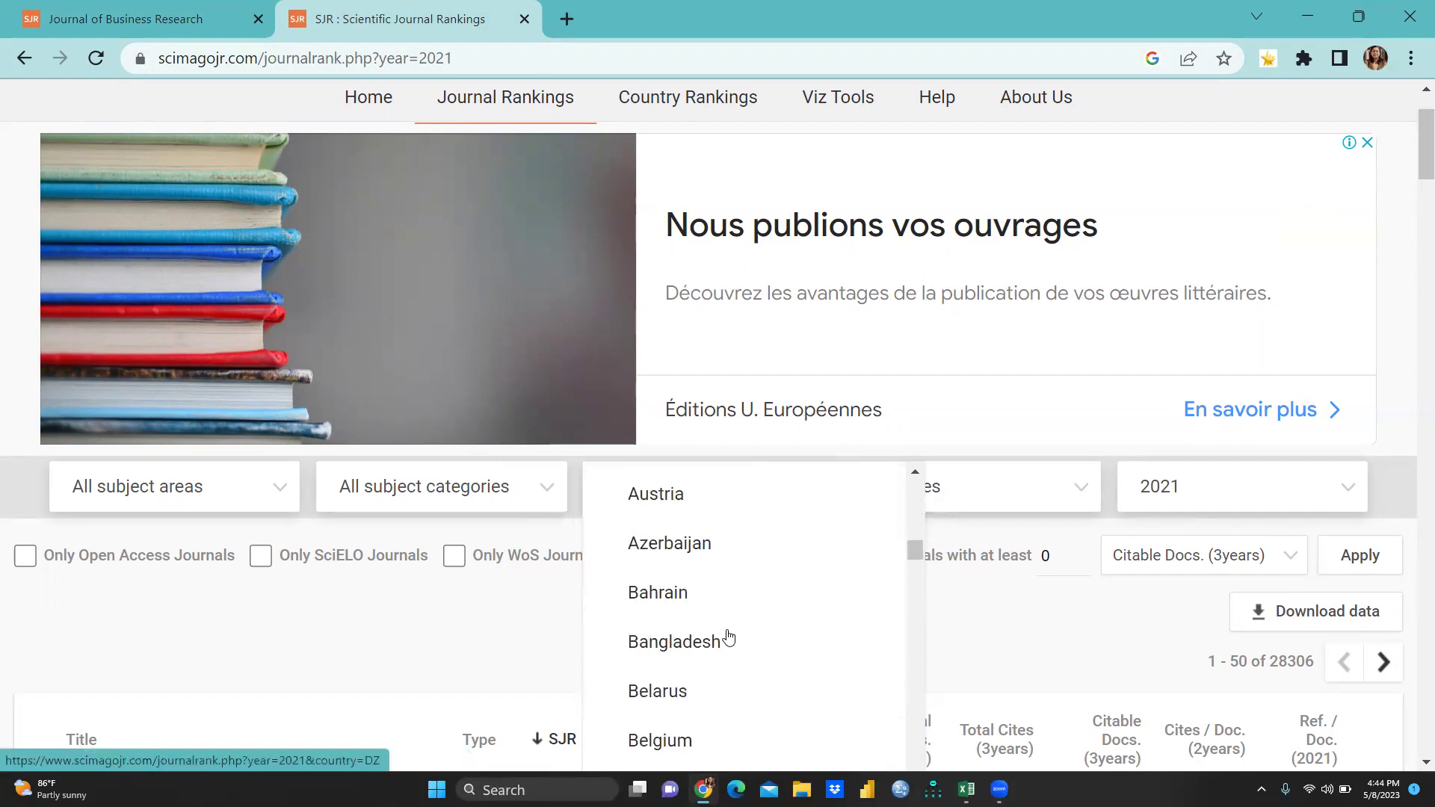
scroll(729, 635, up, 2)
scroll(728, 635, up, 15)
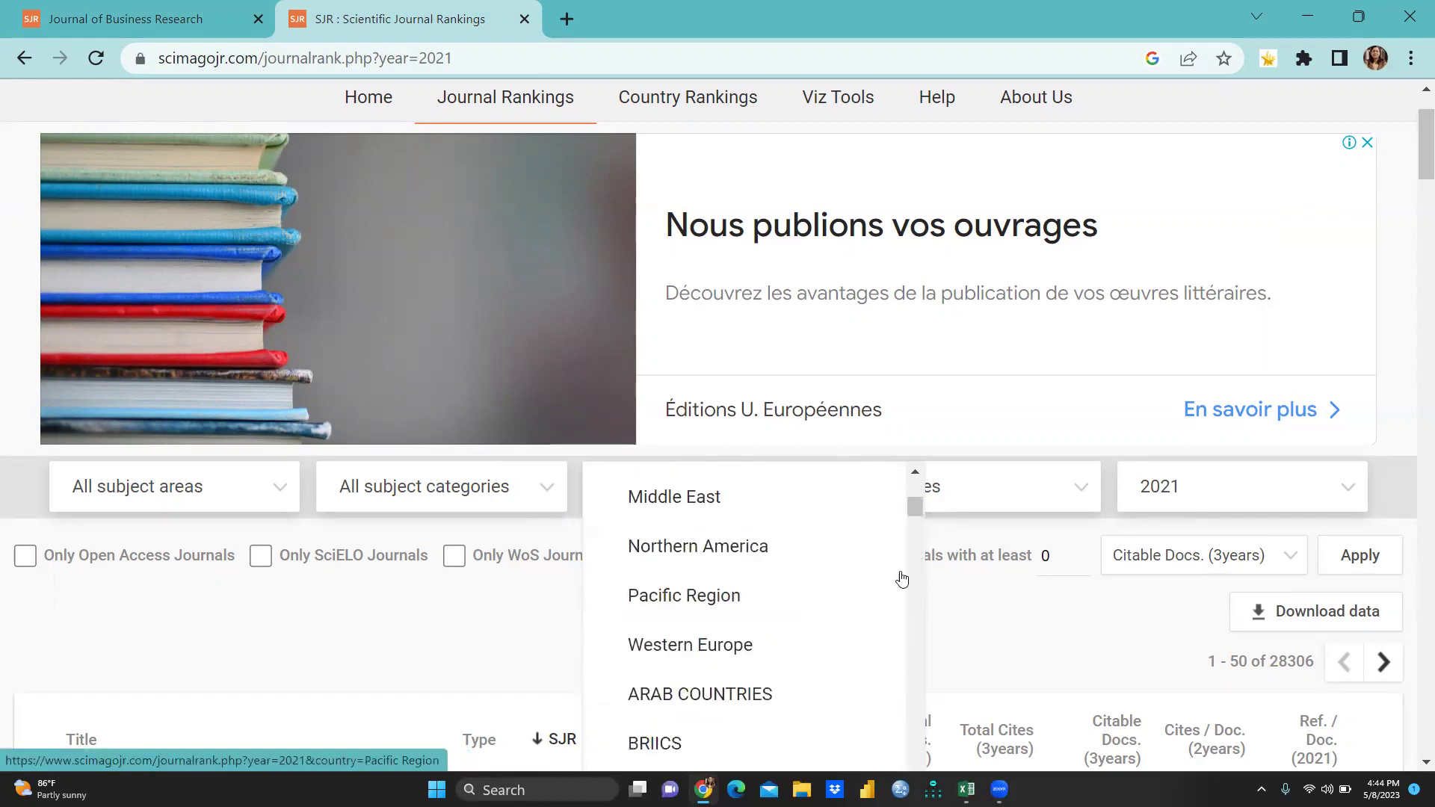
click(1070, 494)
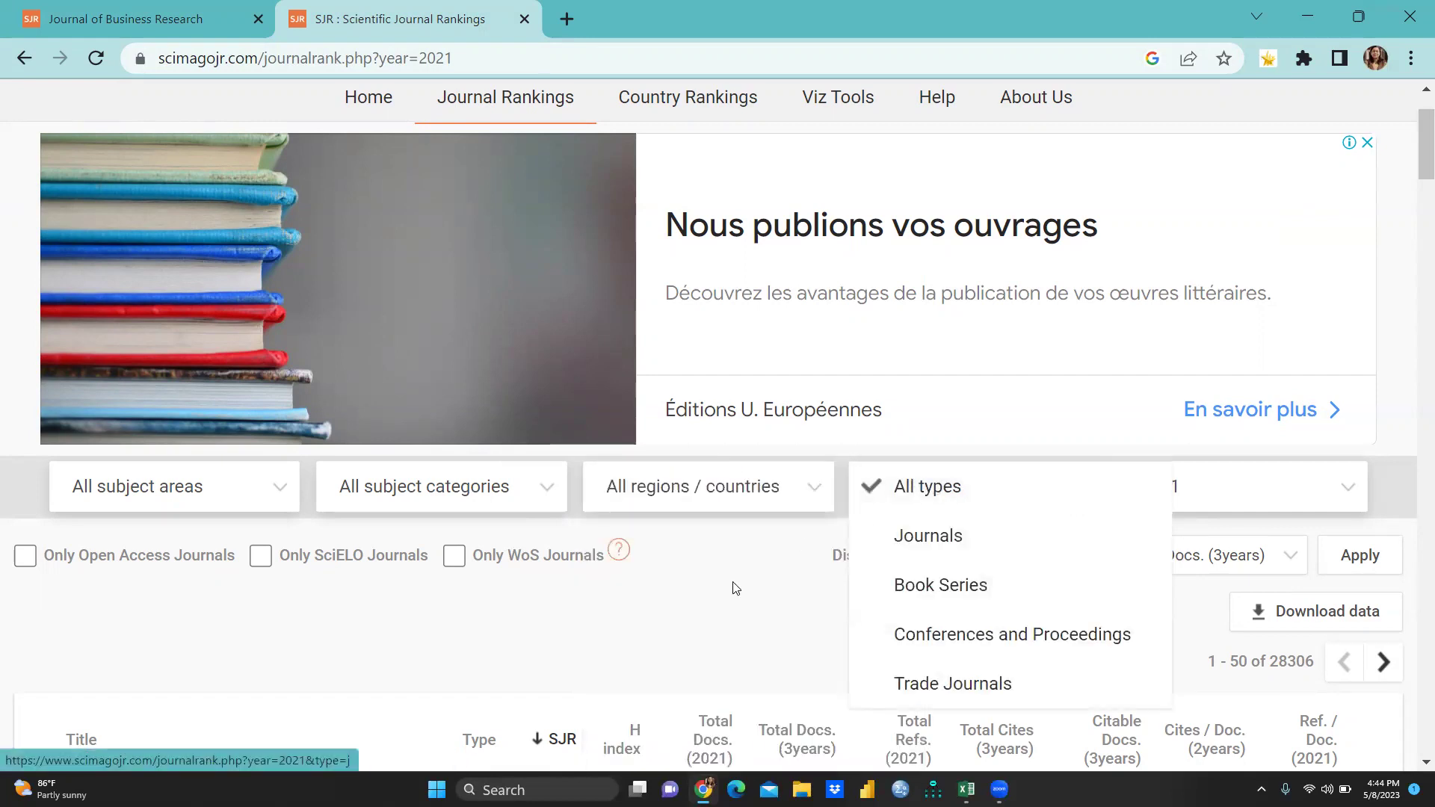
click(733, 587)
click(1078, 493)
scroll(1024, 687, down, 2)
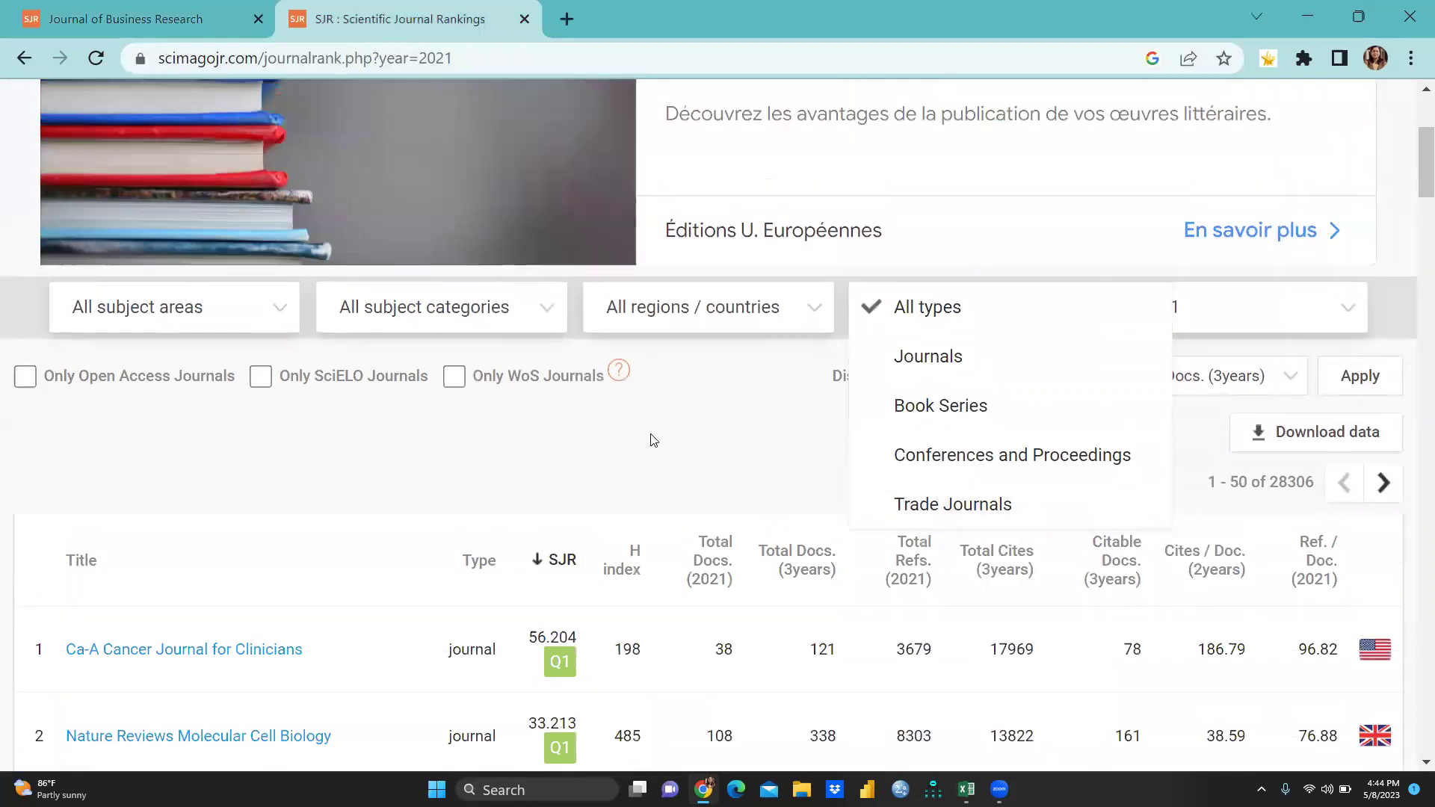
scroll(650, 440, up, 1)
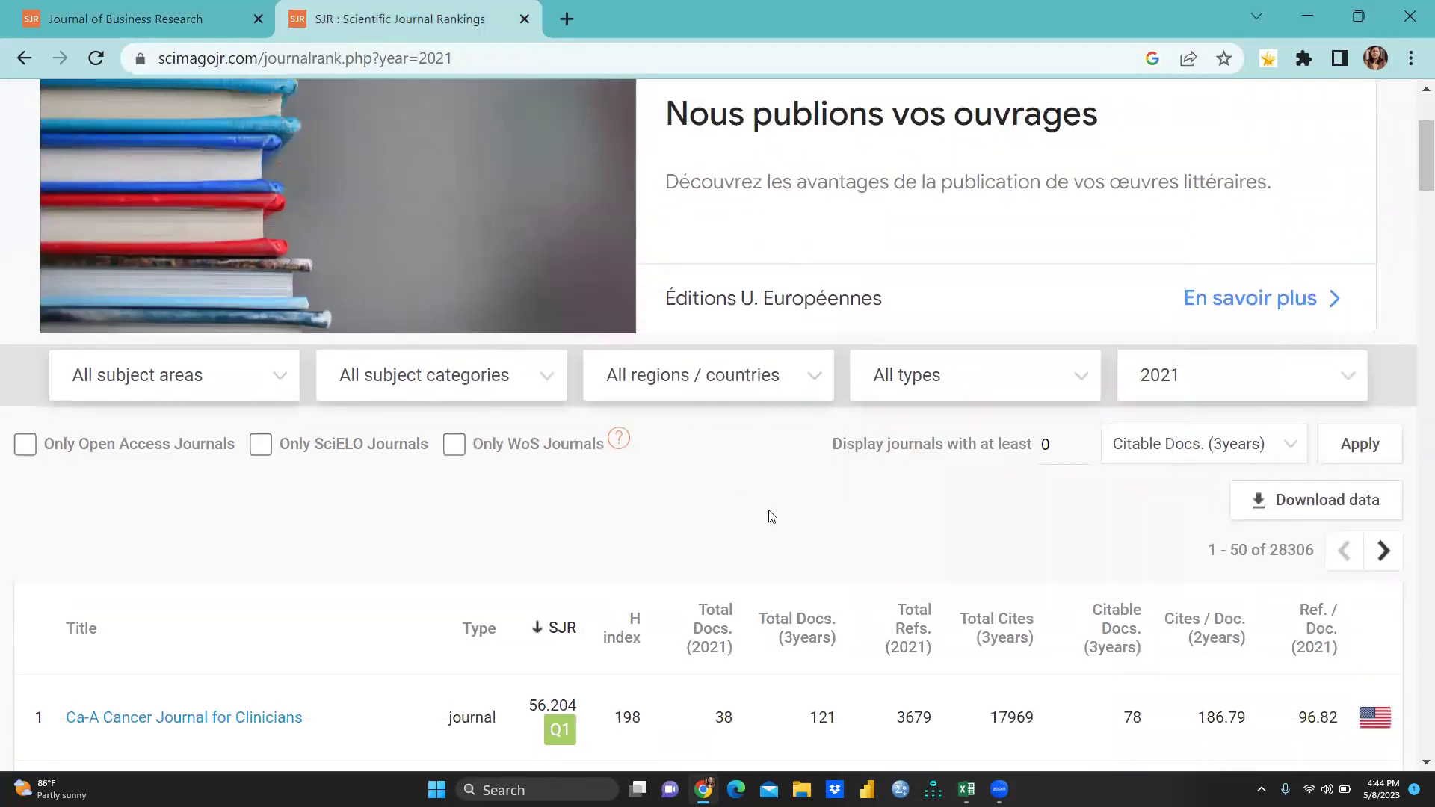
Set the ranking year to 2021 and download the full list as scimagojr 2021 (1).csv.
click(1338, 379)
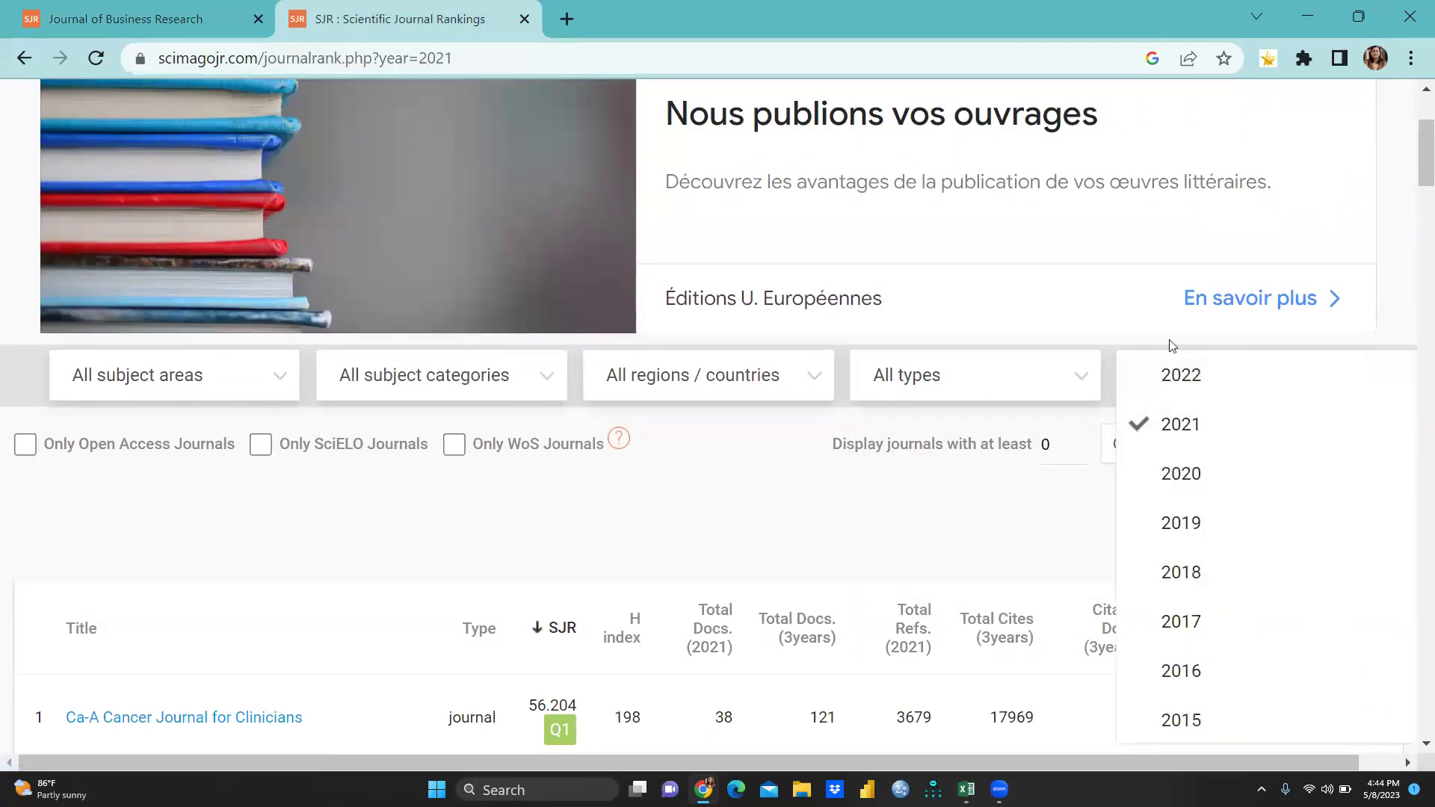
click(1178, 432)
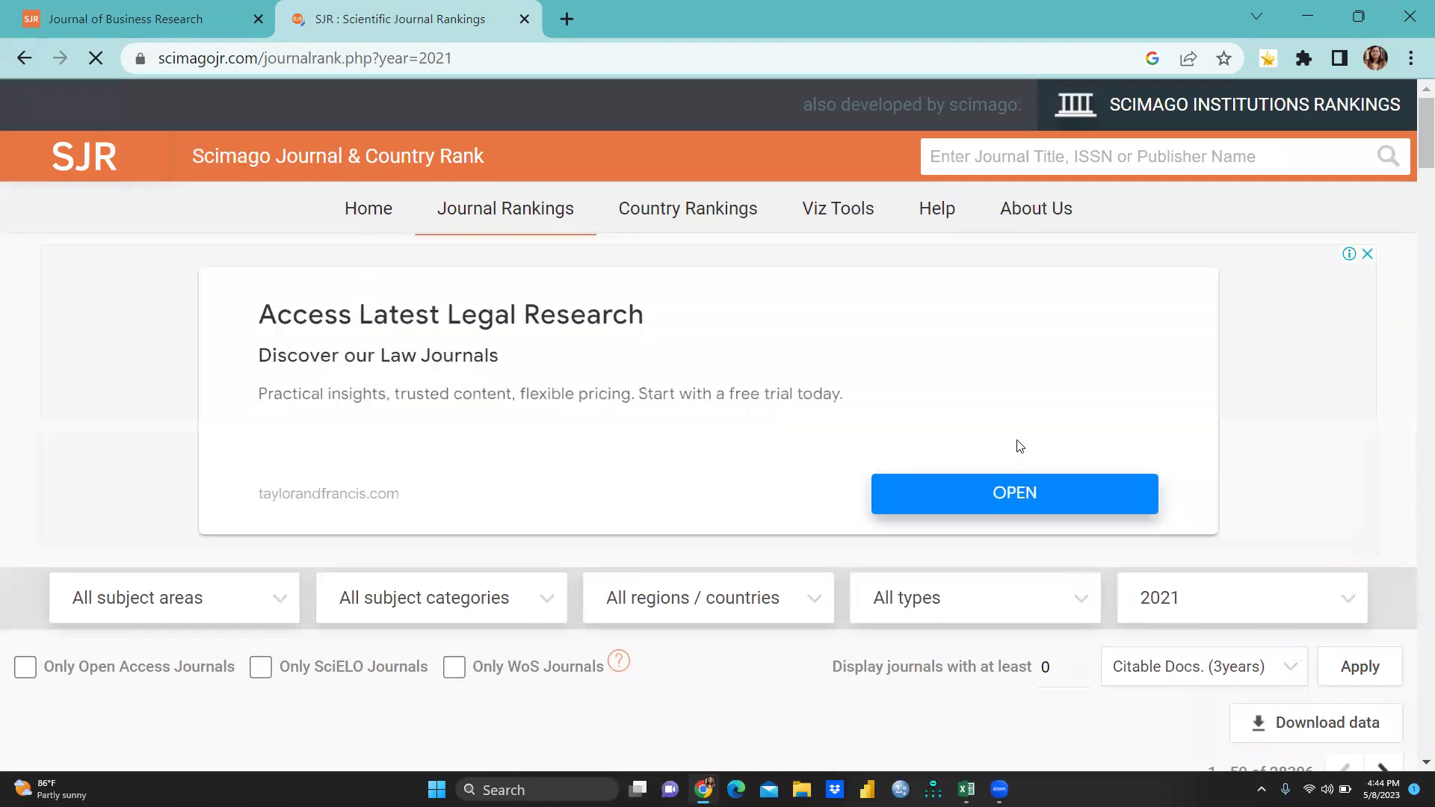
scroll(1020, 446, down, 7)
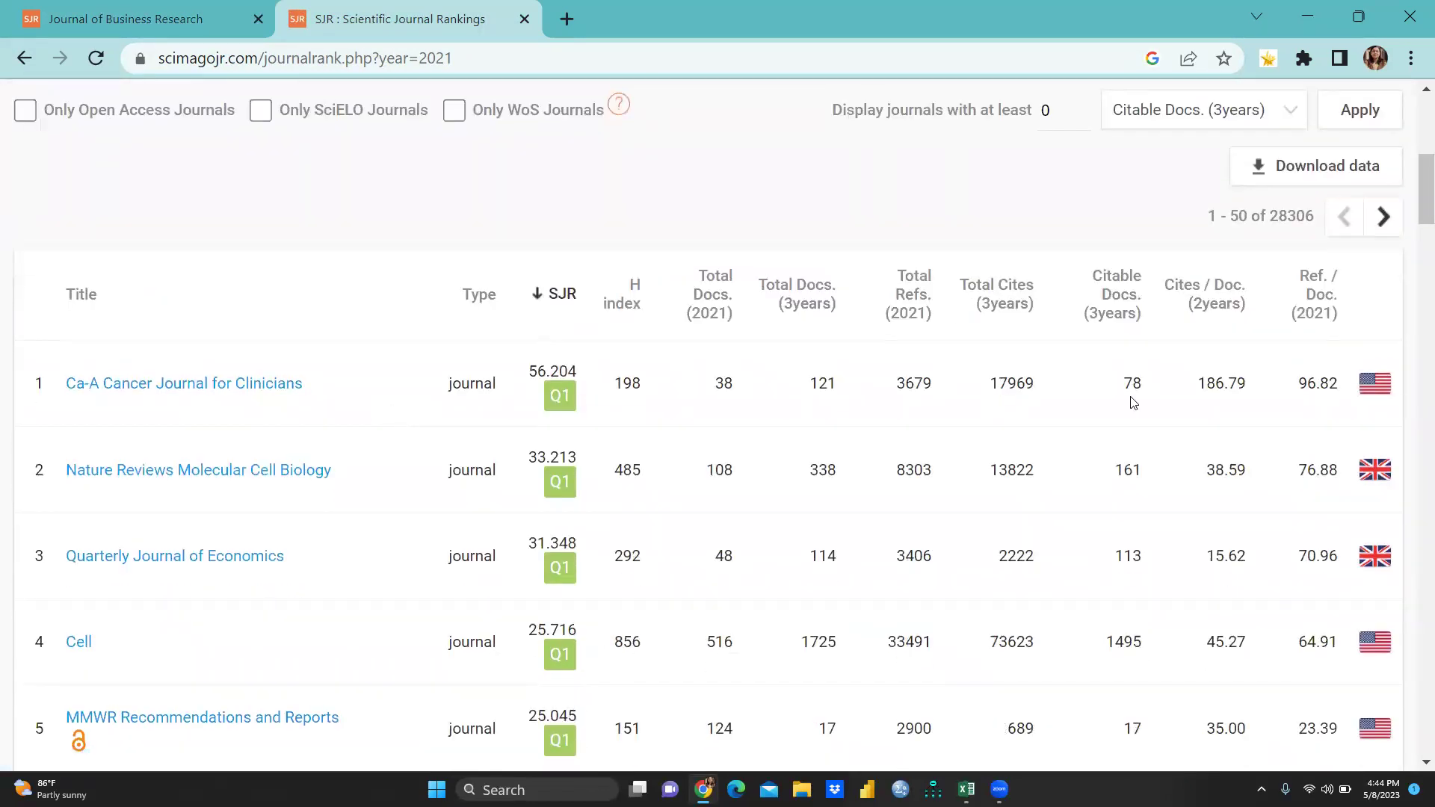
click(1260, 174)
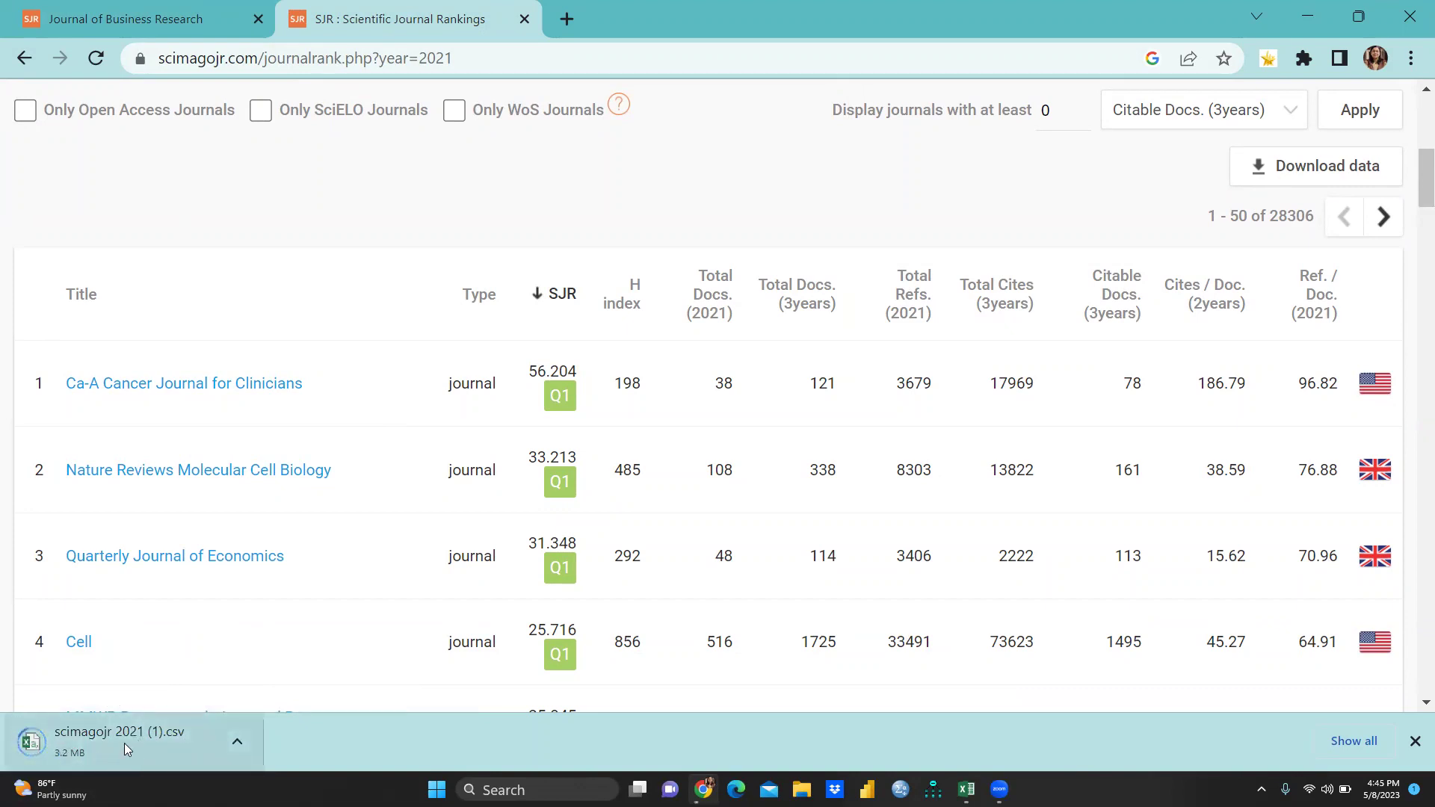
Switch the rankings to 2022 and download them as a CSV file.
scroll(852, 320, up, 3)
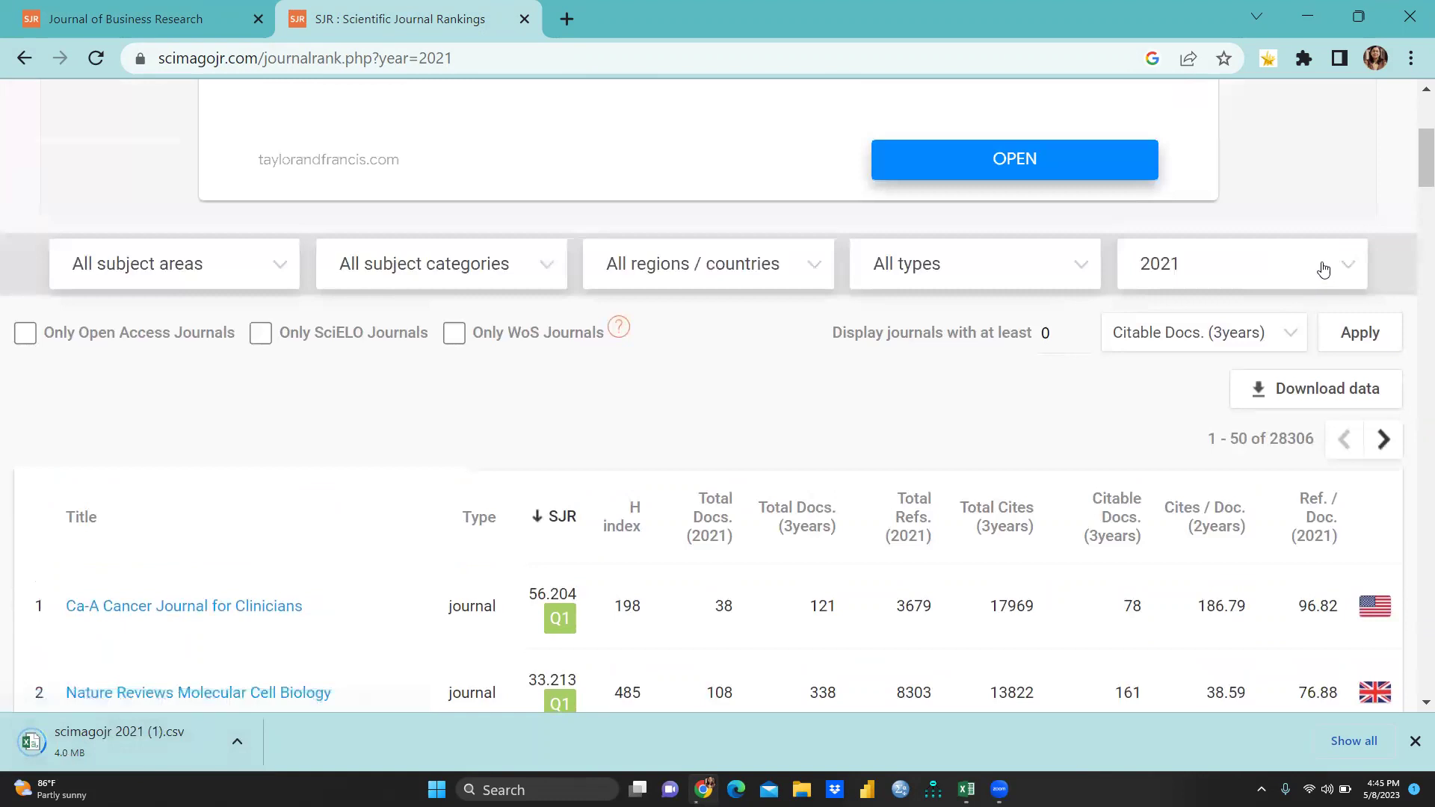
click(1351, 270)
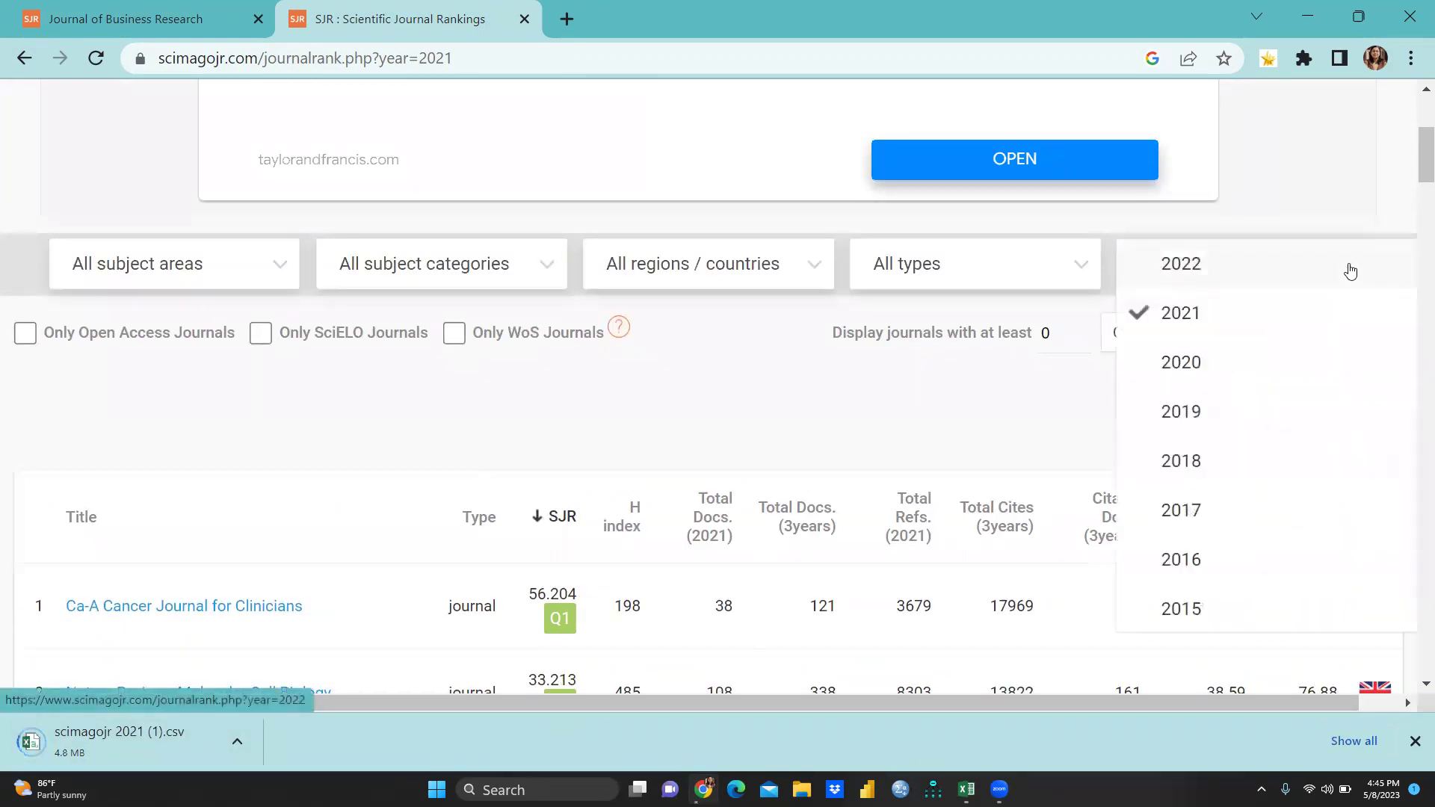
click(1177, 269)
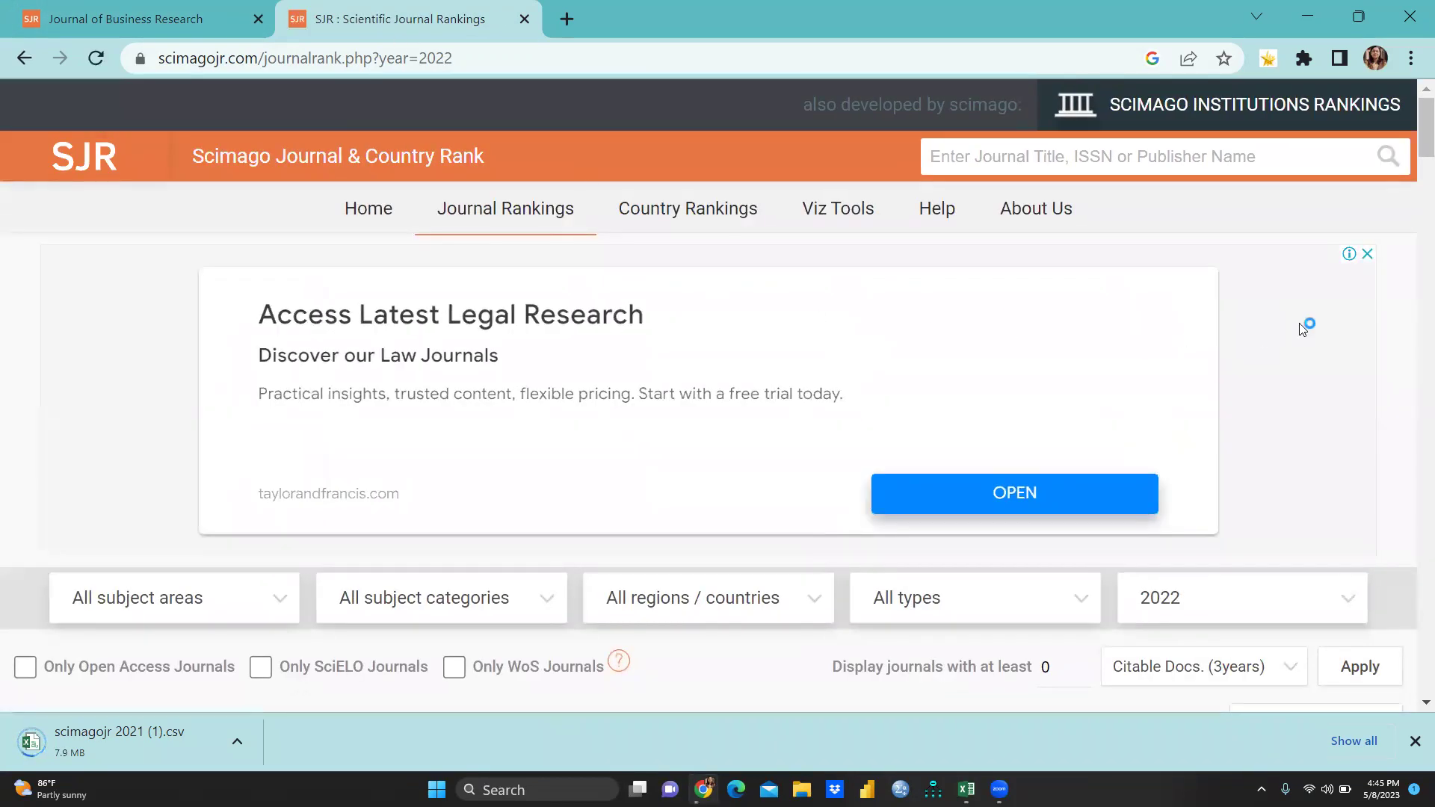
scroll(1393, 359, down, 3)
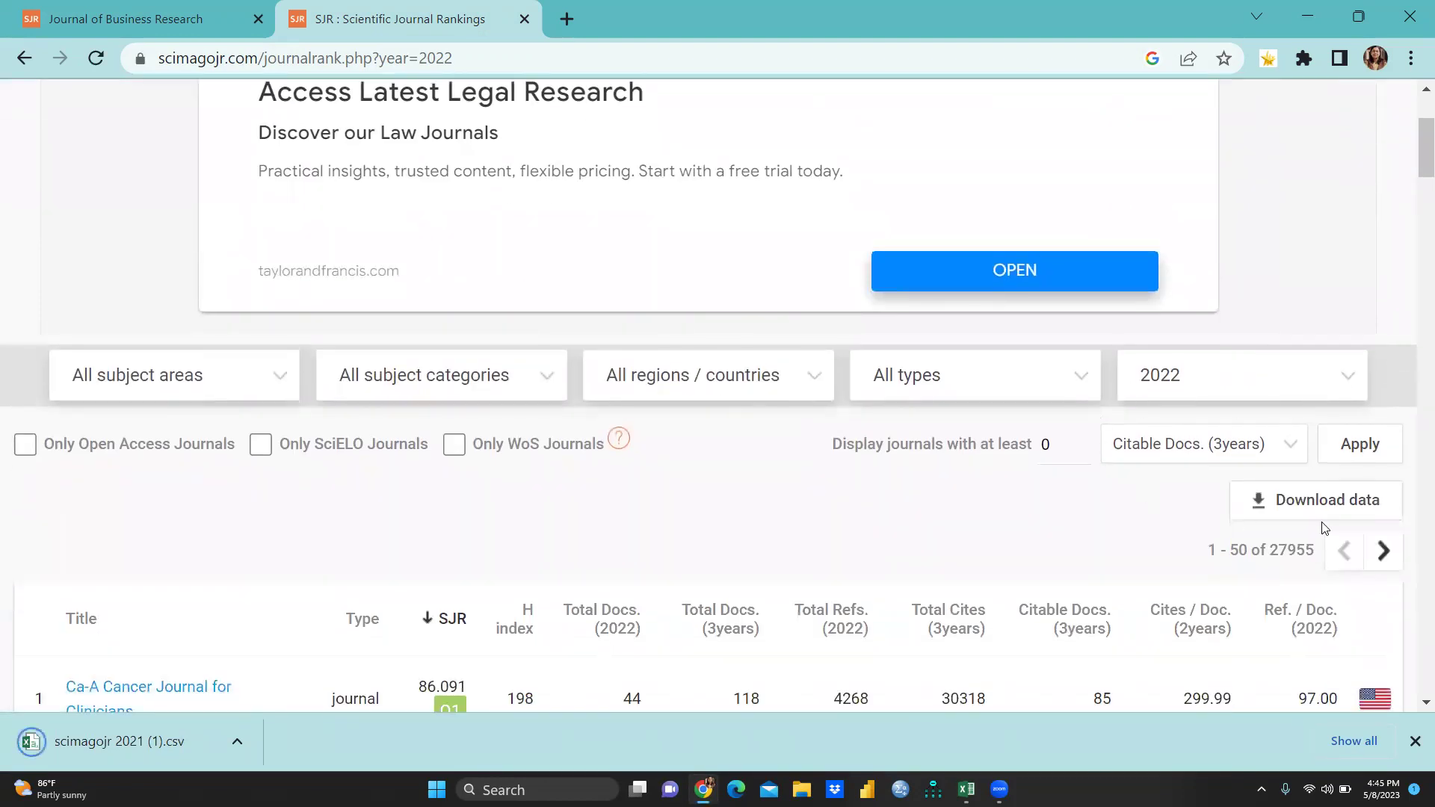
click(1258, 507)
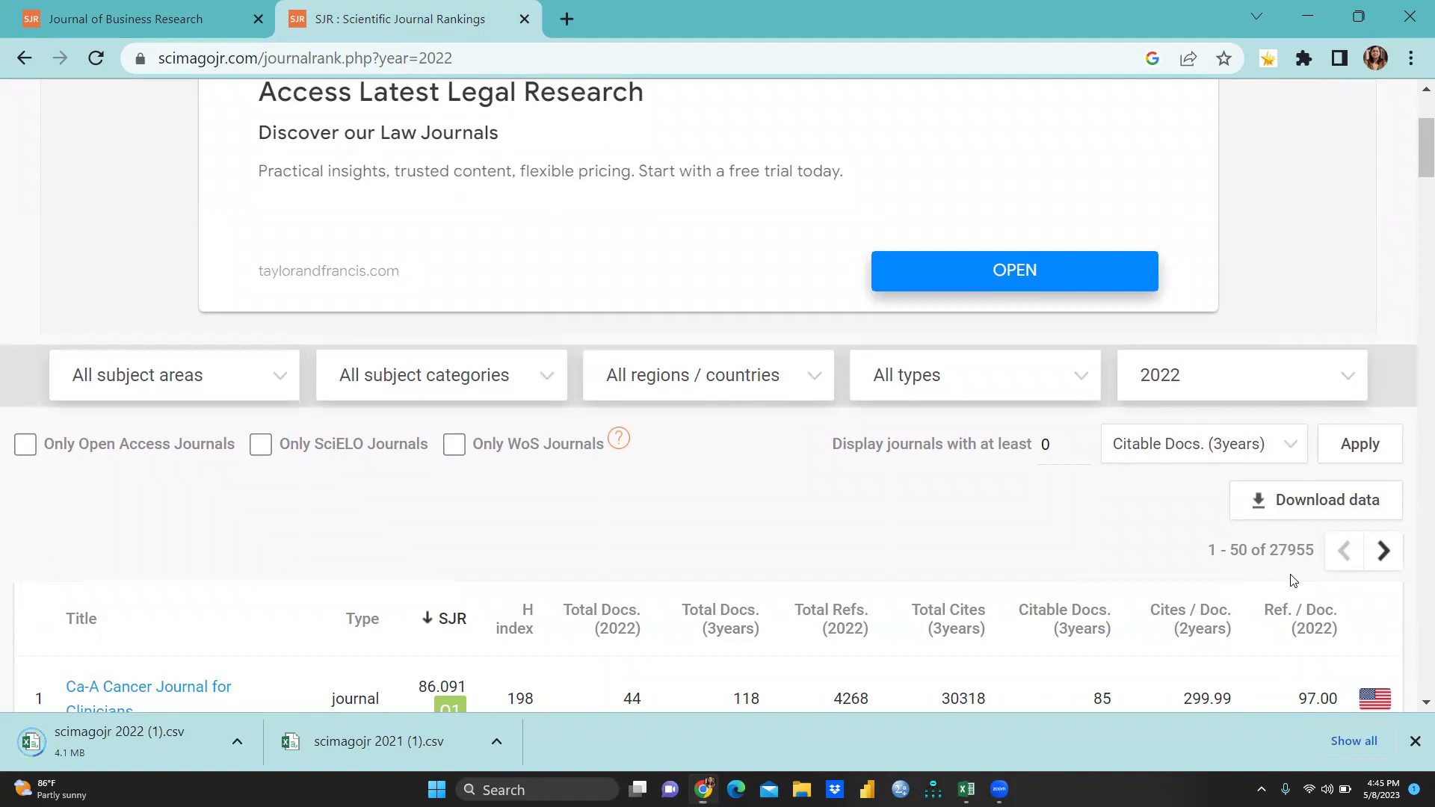
Toggle the ranking year back to 2021, then again to 2022.
click(1350, 381)
click(1167, 440)
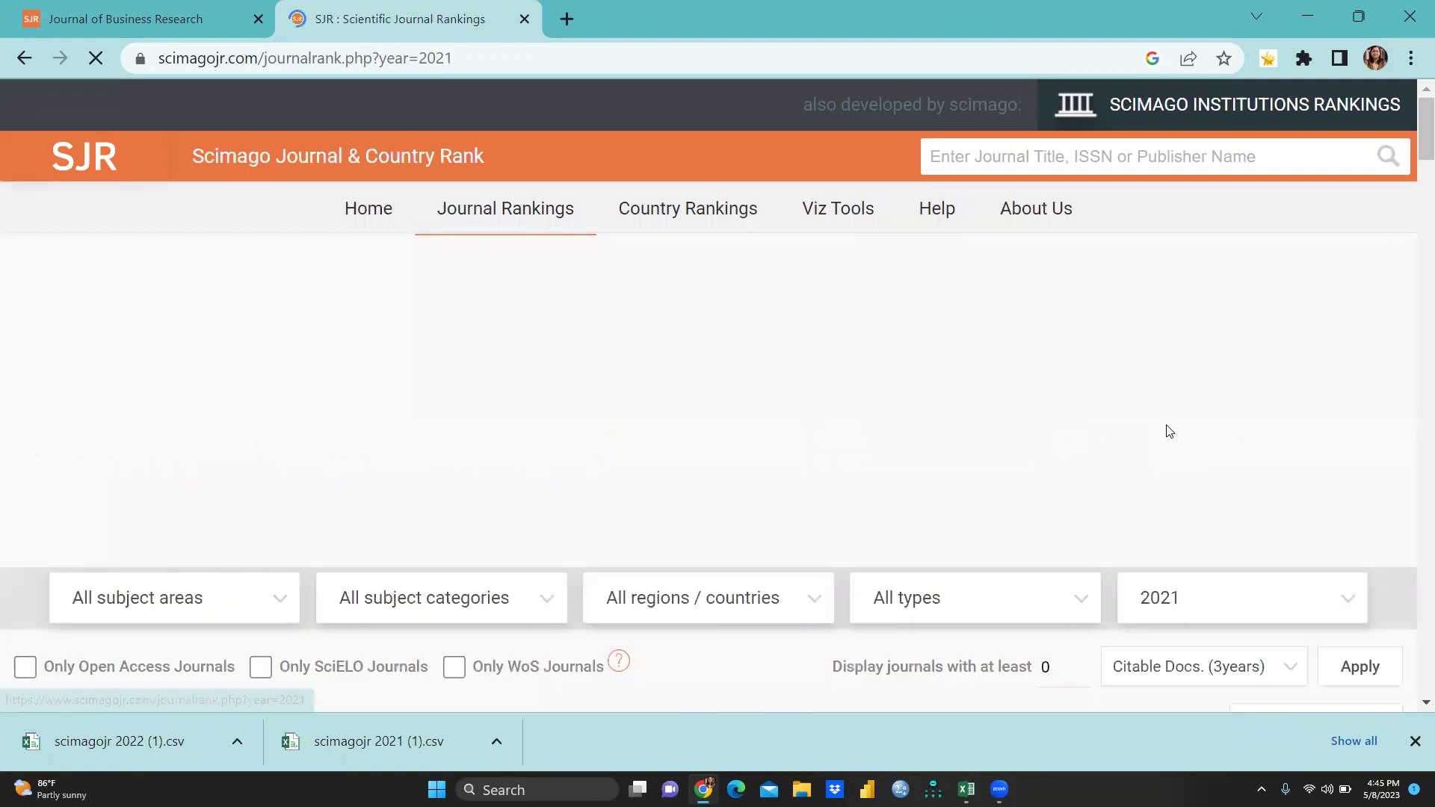
scroll(1181, 433, down, 3)
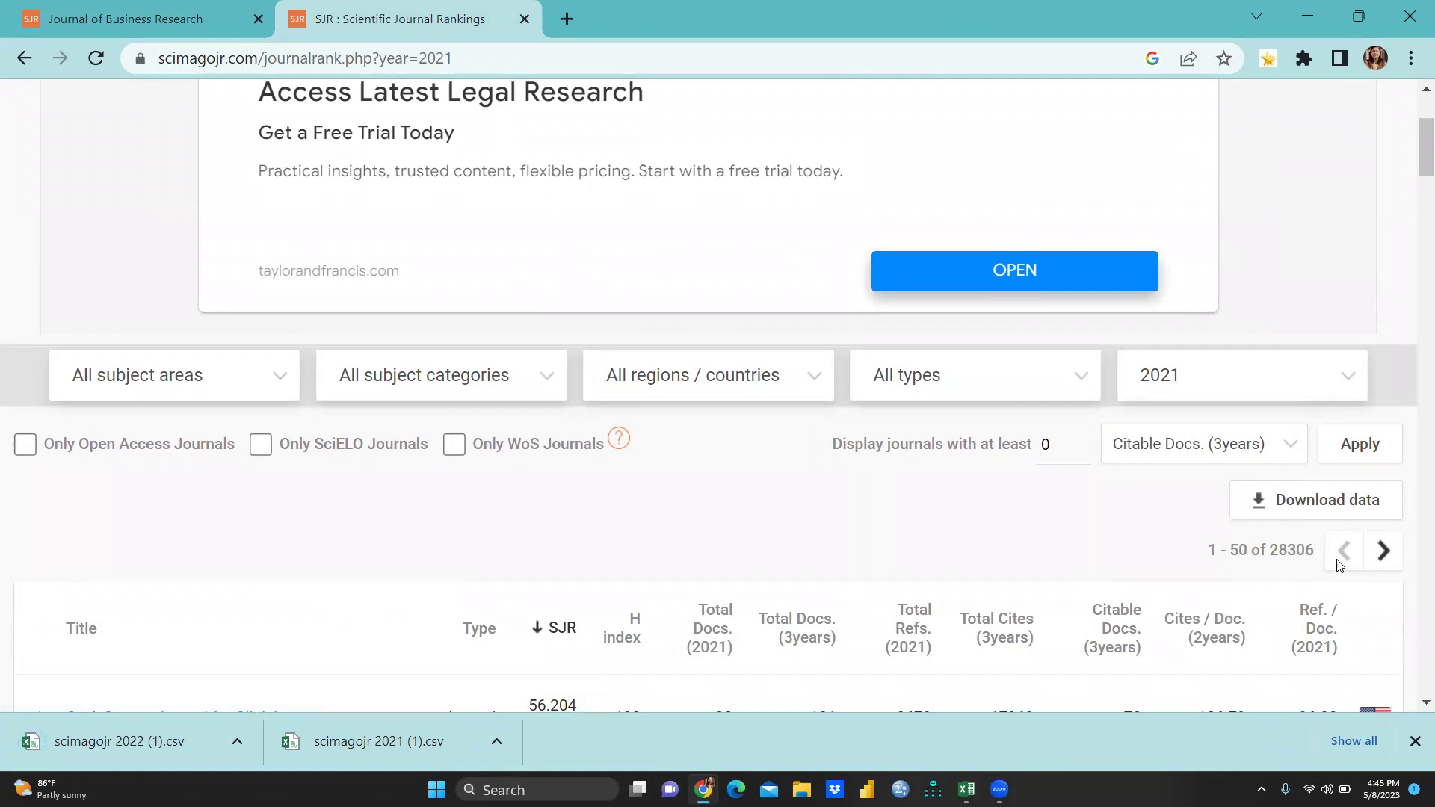
click(1349, 377)
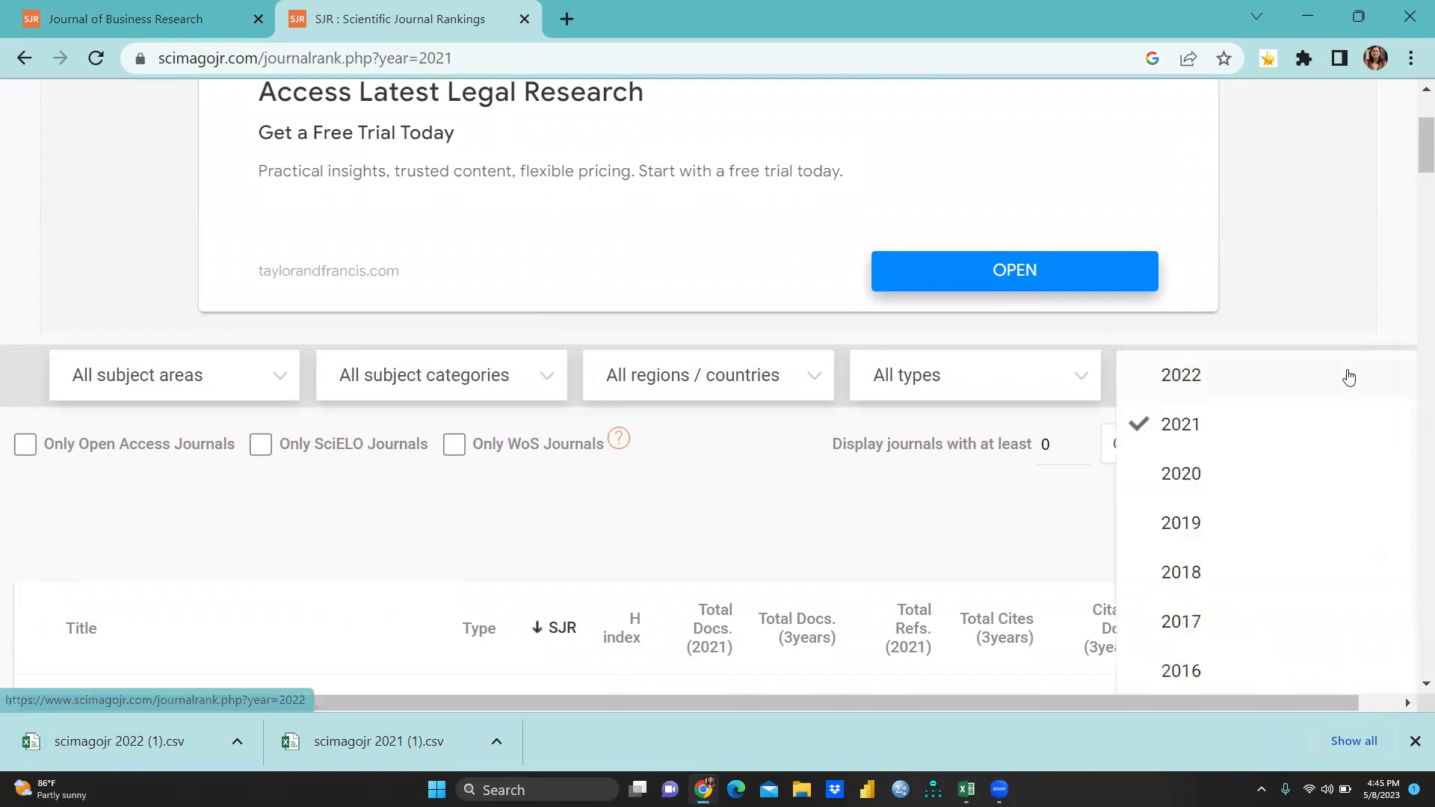
click(1196, 385)
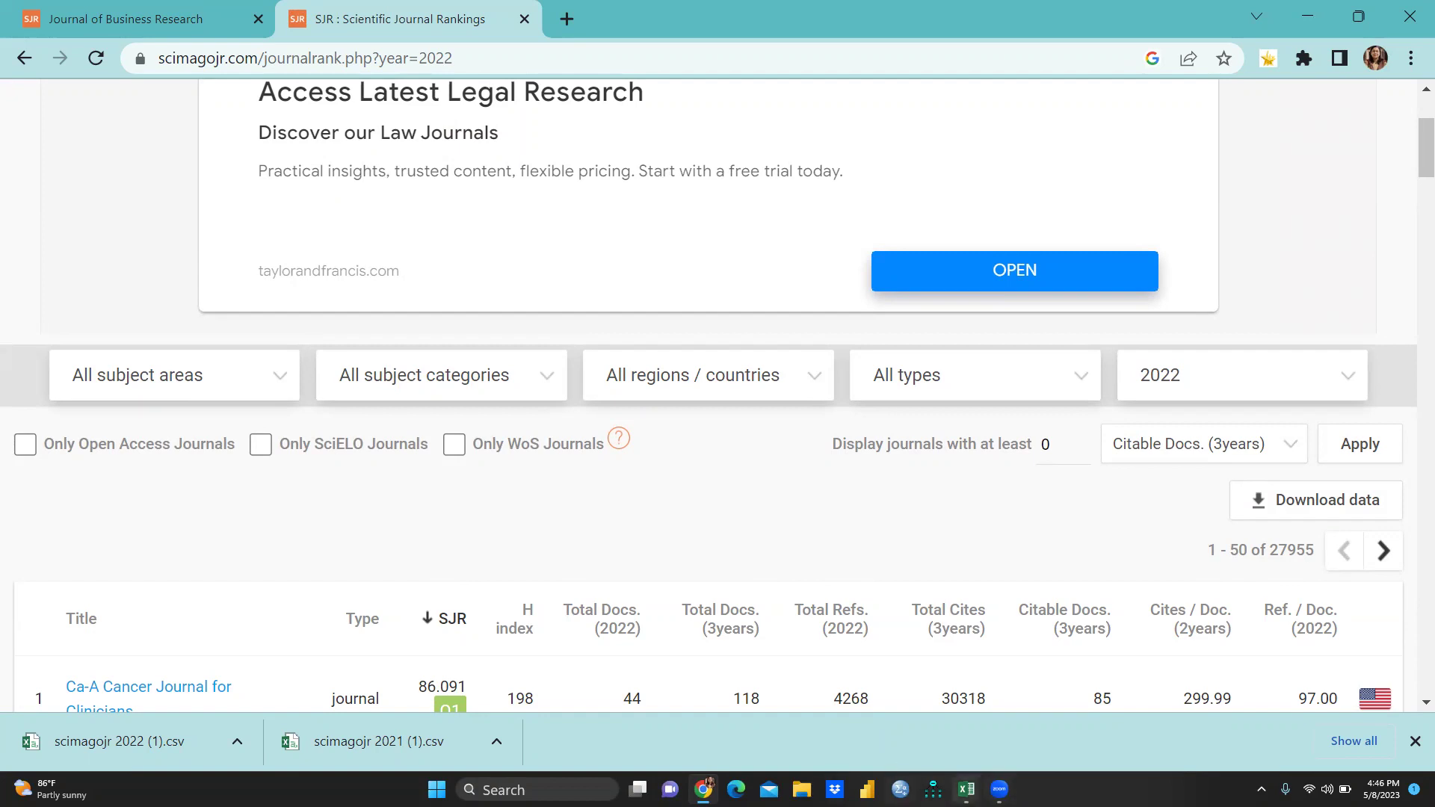
Bring scimagojr 2022.csv to the front with the Find and Replace results in view.
mouse_move(966, 791)
click(879, 732)
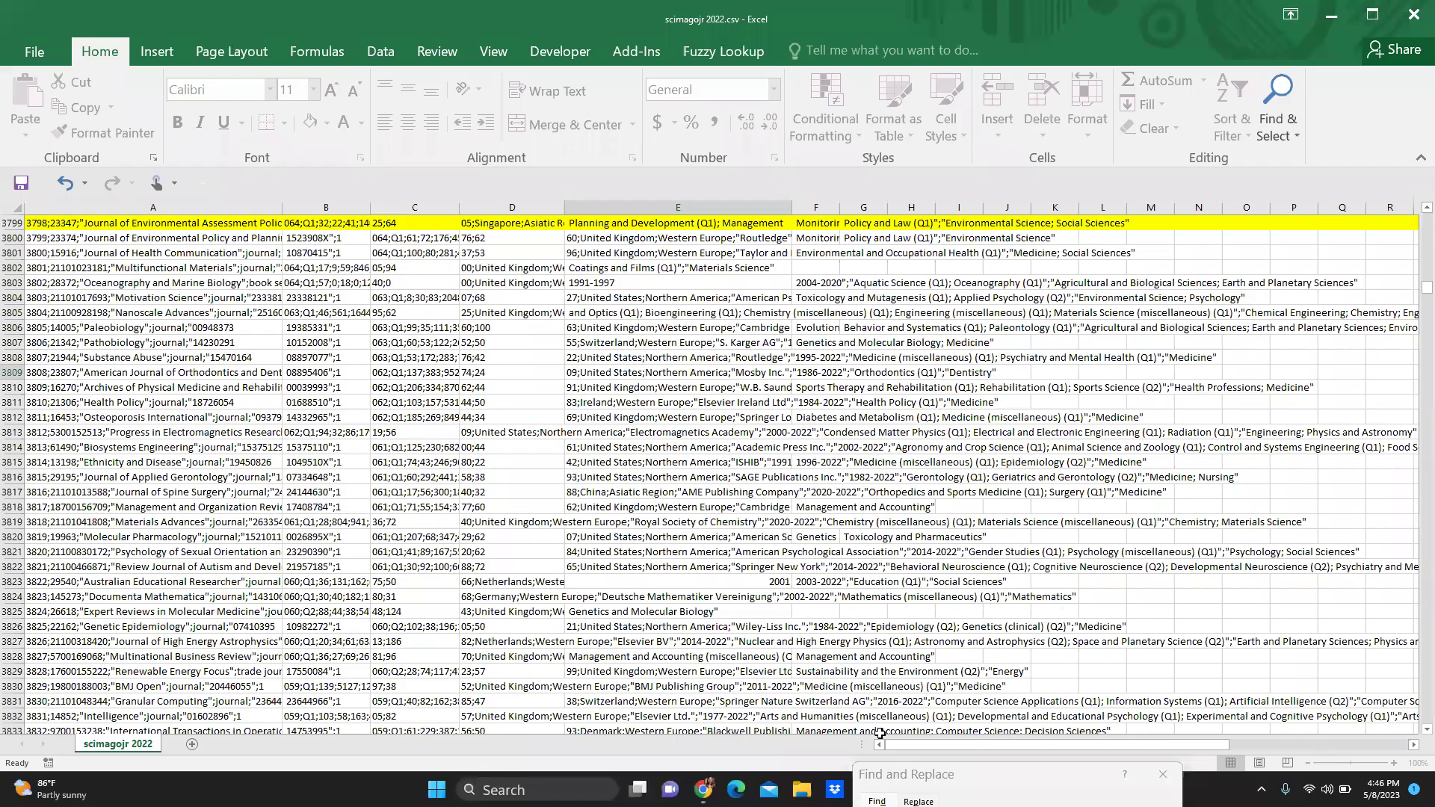
scroll(494, 485, up, 11)
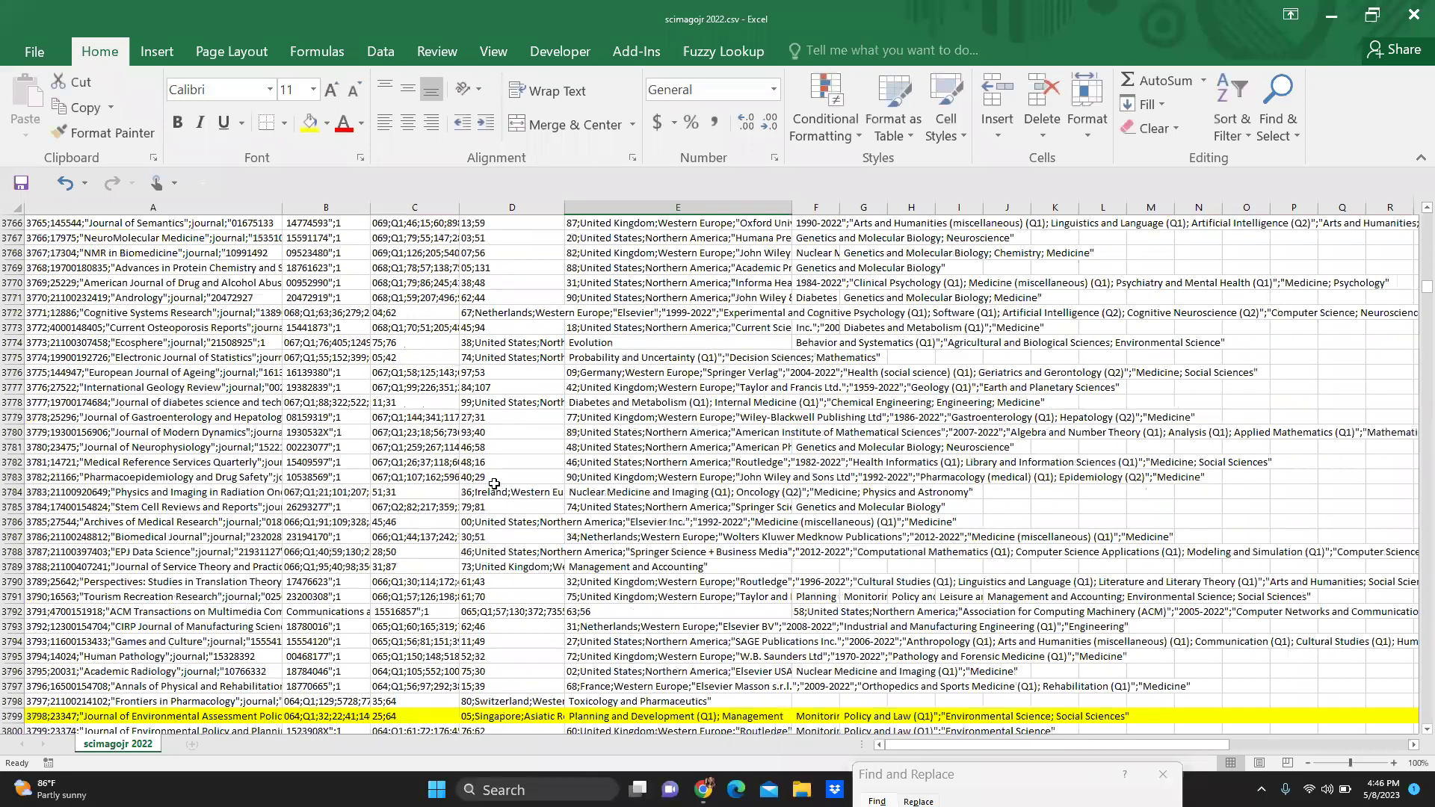
scroll(494, 484, up, 20)
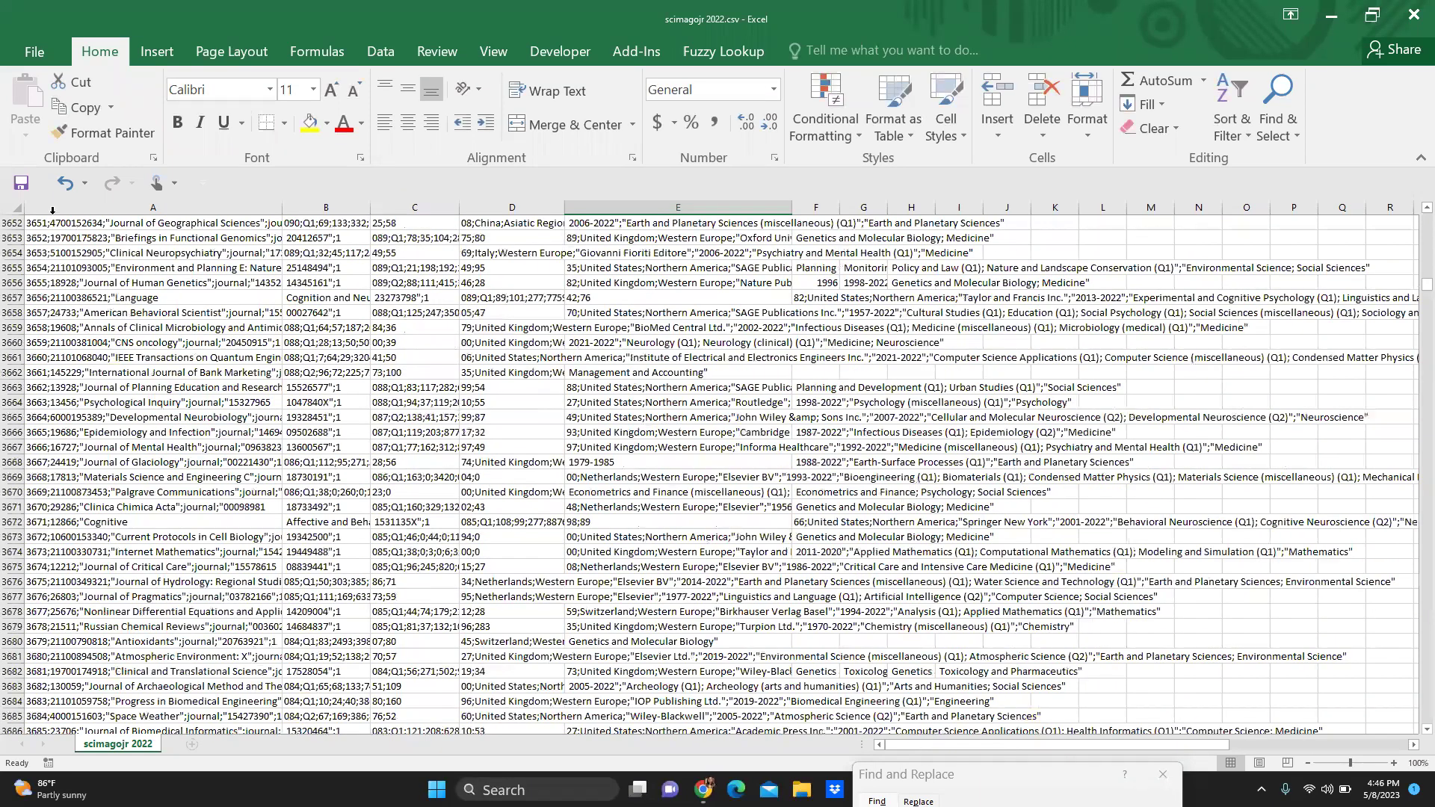
scroll(139, 322, up, 20)
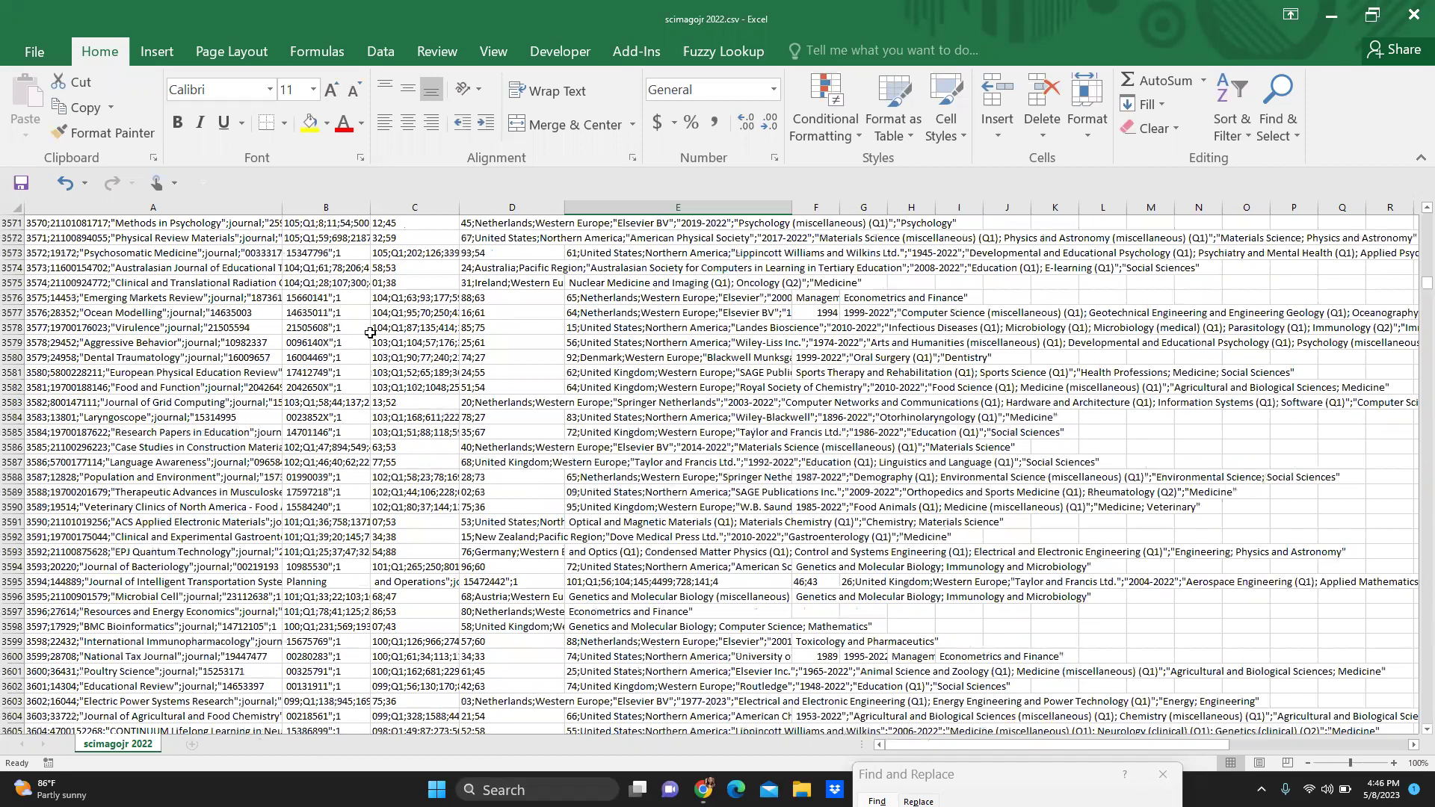
key(Return)
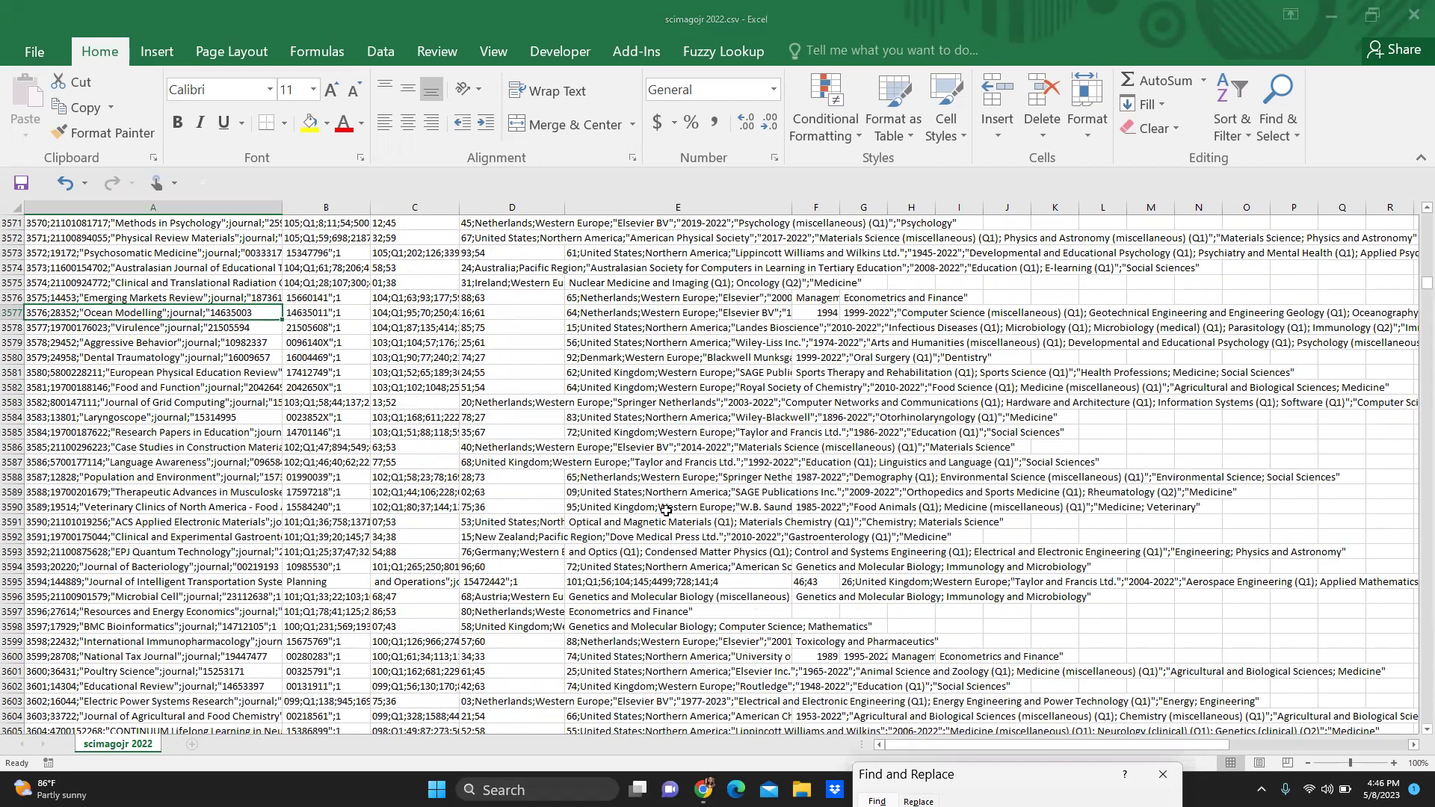
drag(1042, 775, 1084, 238)
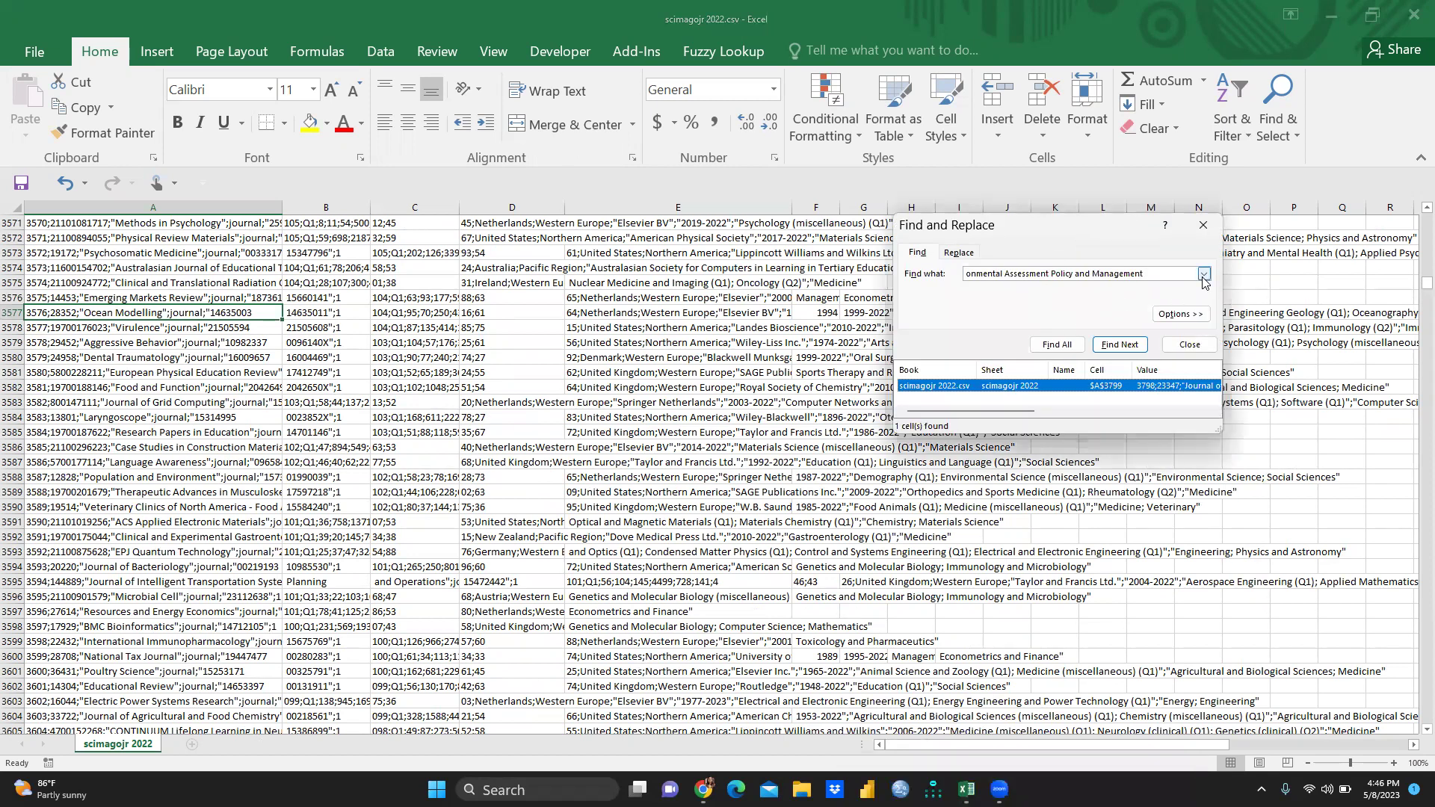
Find all matches for 'Global Business and Organizational Excellence', landing on row 9946 (Q2).
drag(1155, 274, 862, 278)
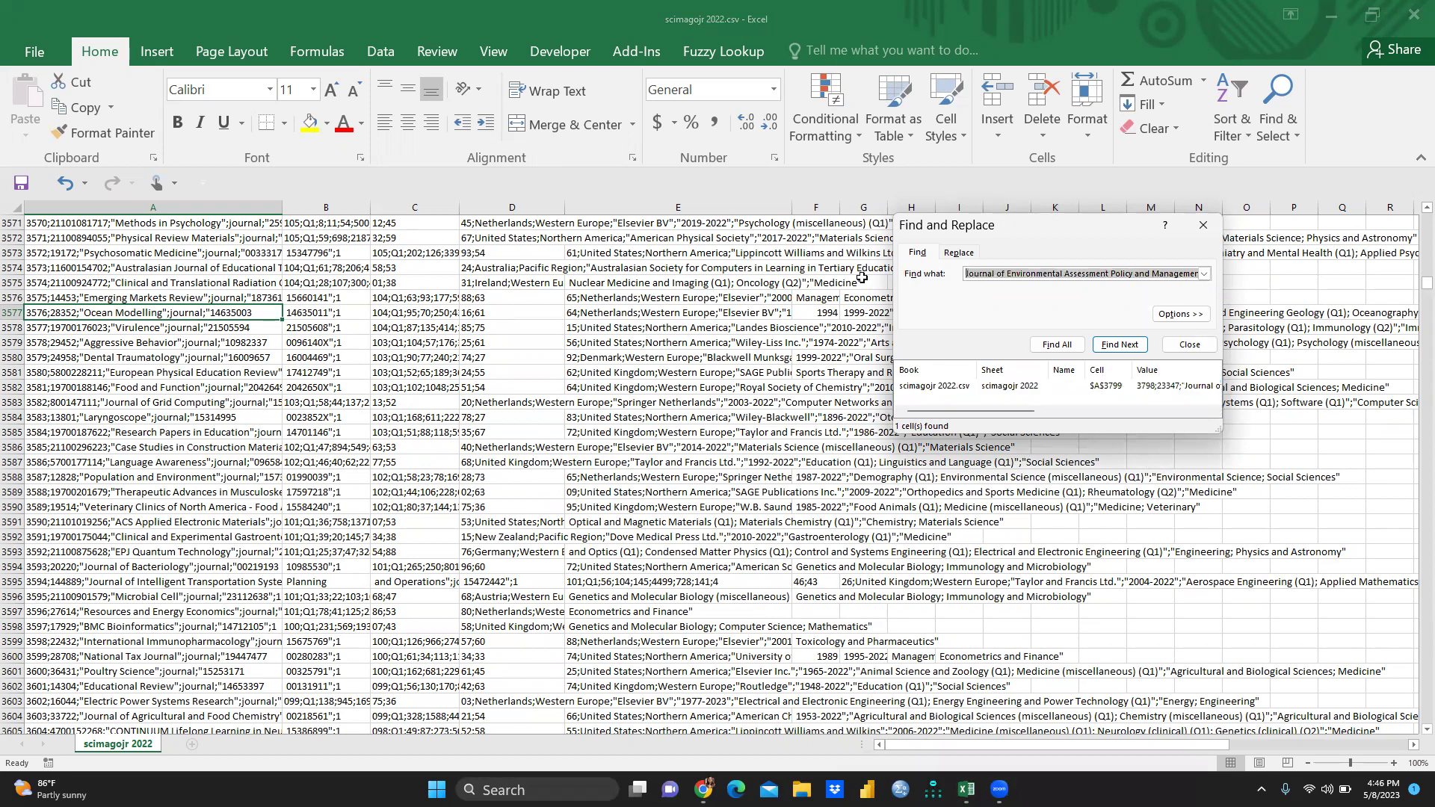
key(BackSpace)
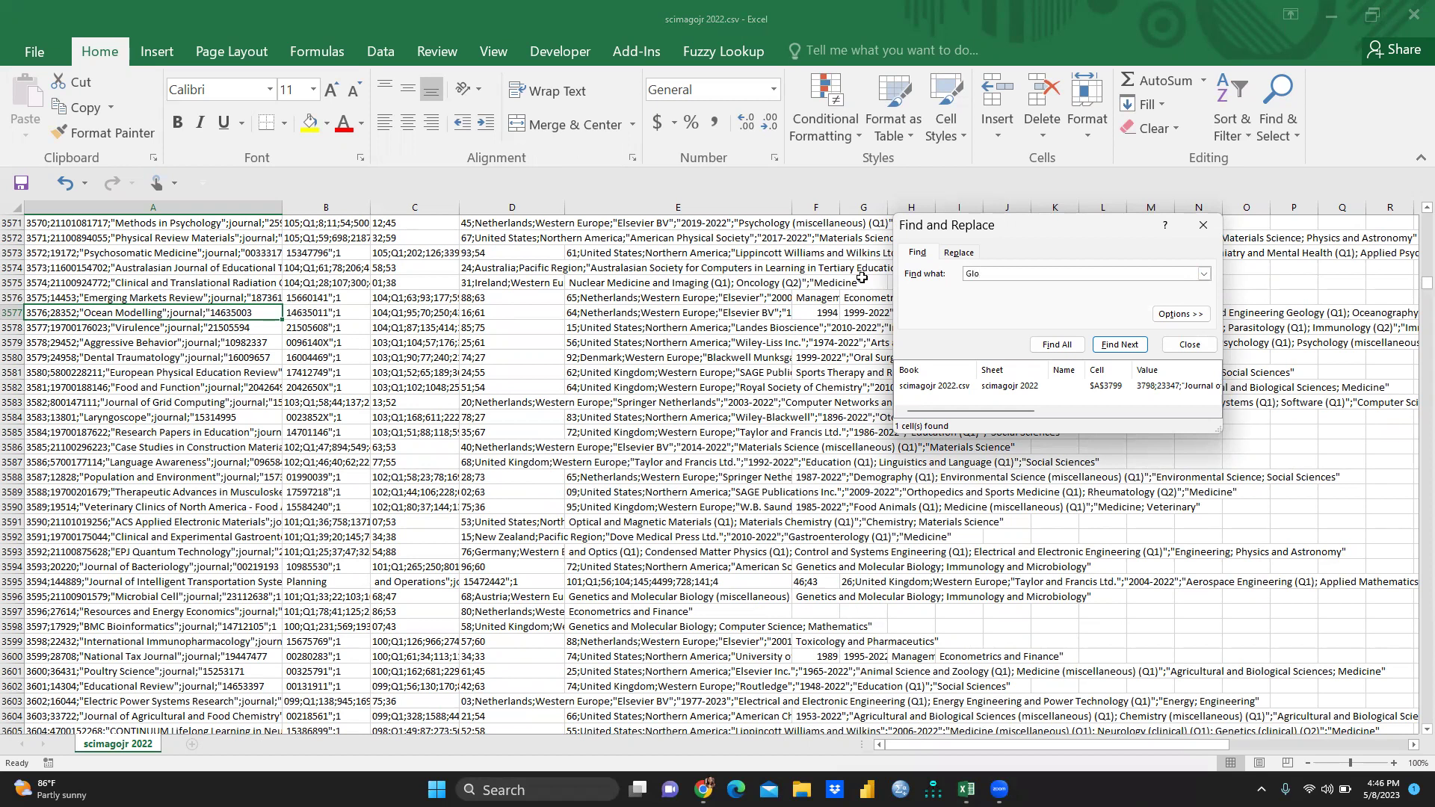
text(al Bus)
key(BackSpace)
key(BackSpace)
text(iness and Organizational Excellence)
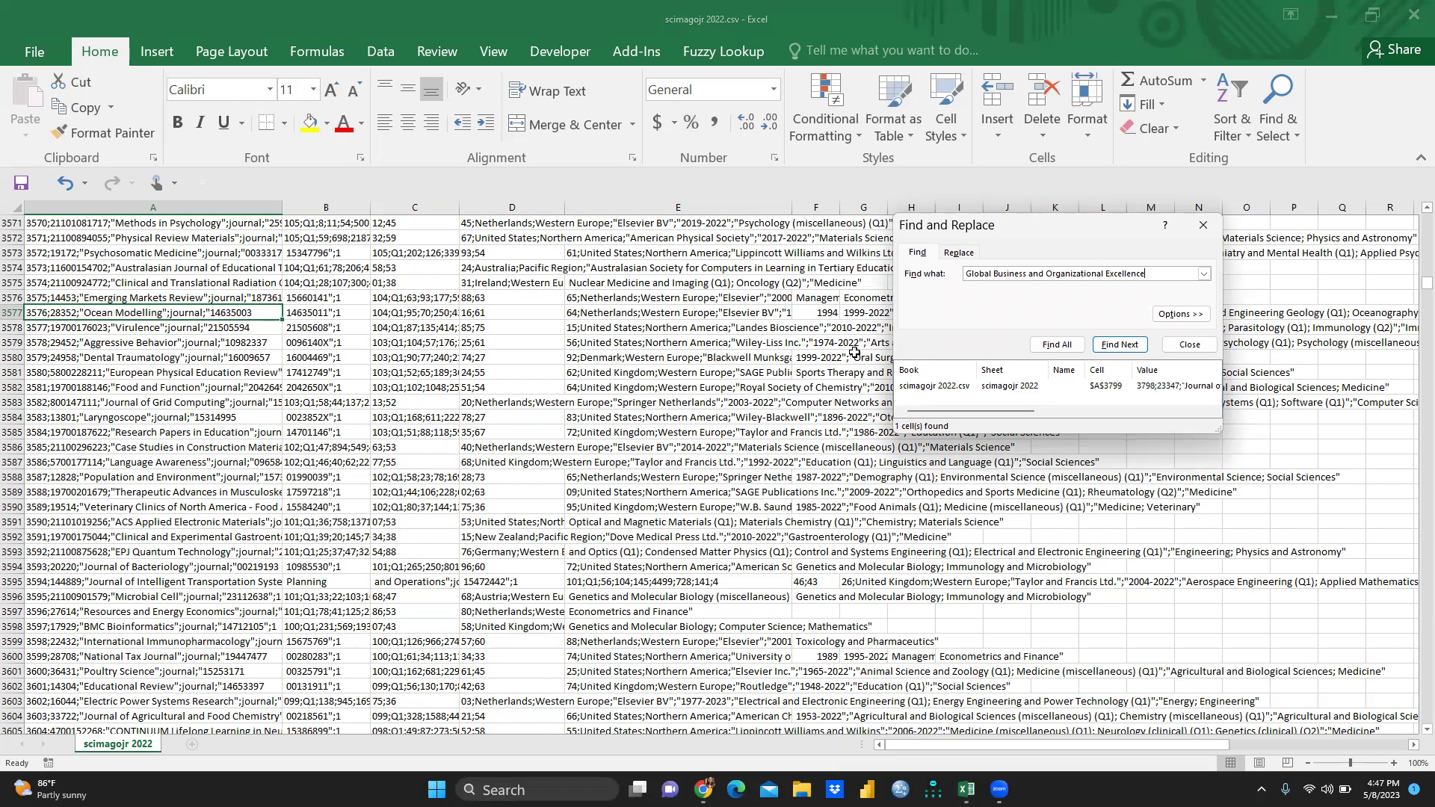
click(1062, 345)
click(1064, 344)
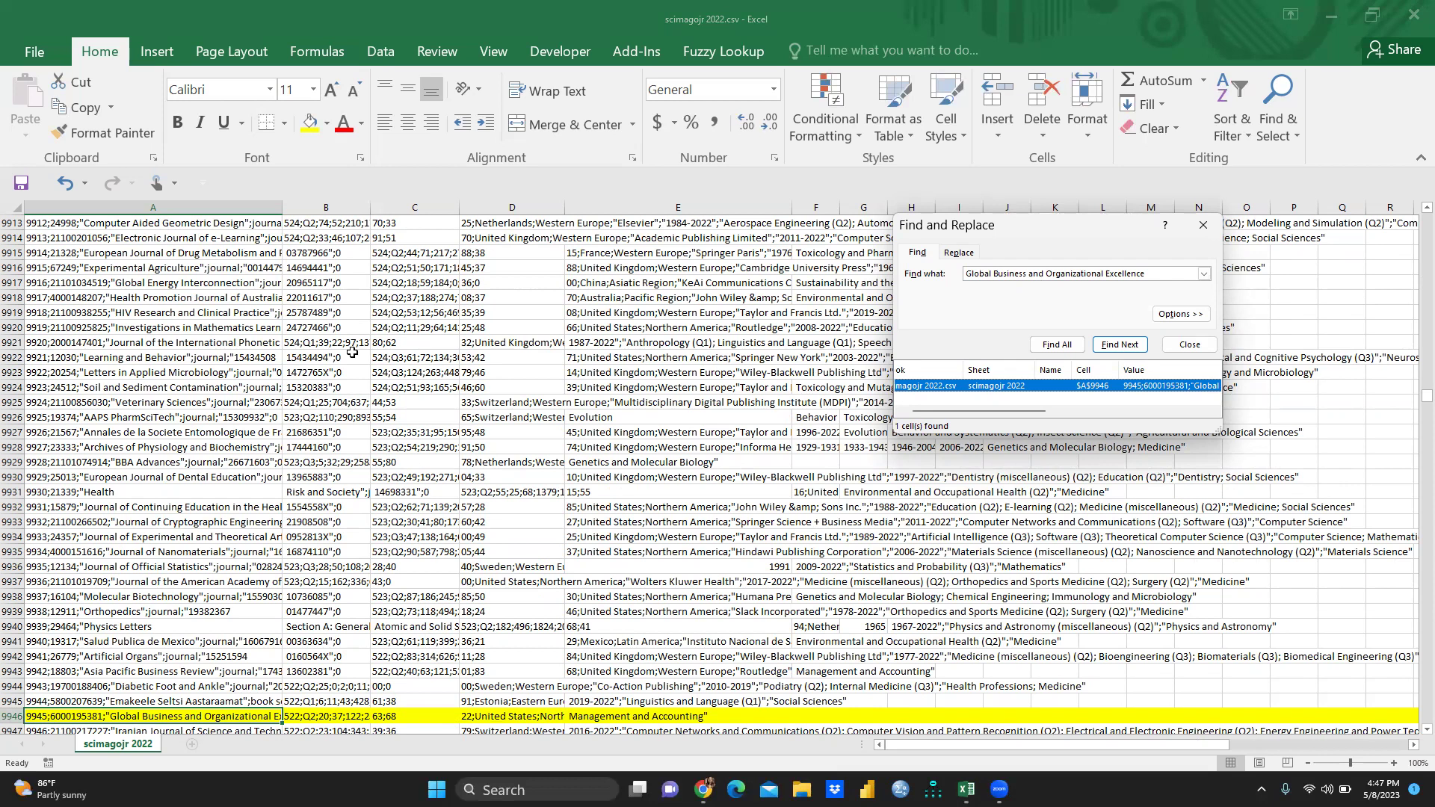
Select cell B9946 and widen column B to show the Q2 quartile.
drag(367, 214, 399, 354)
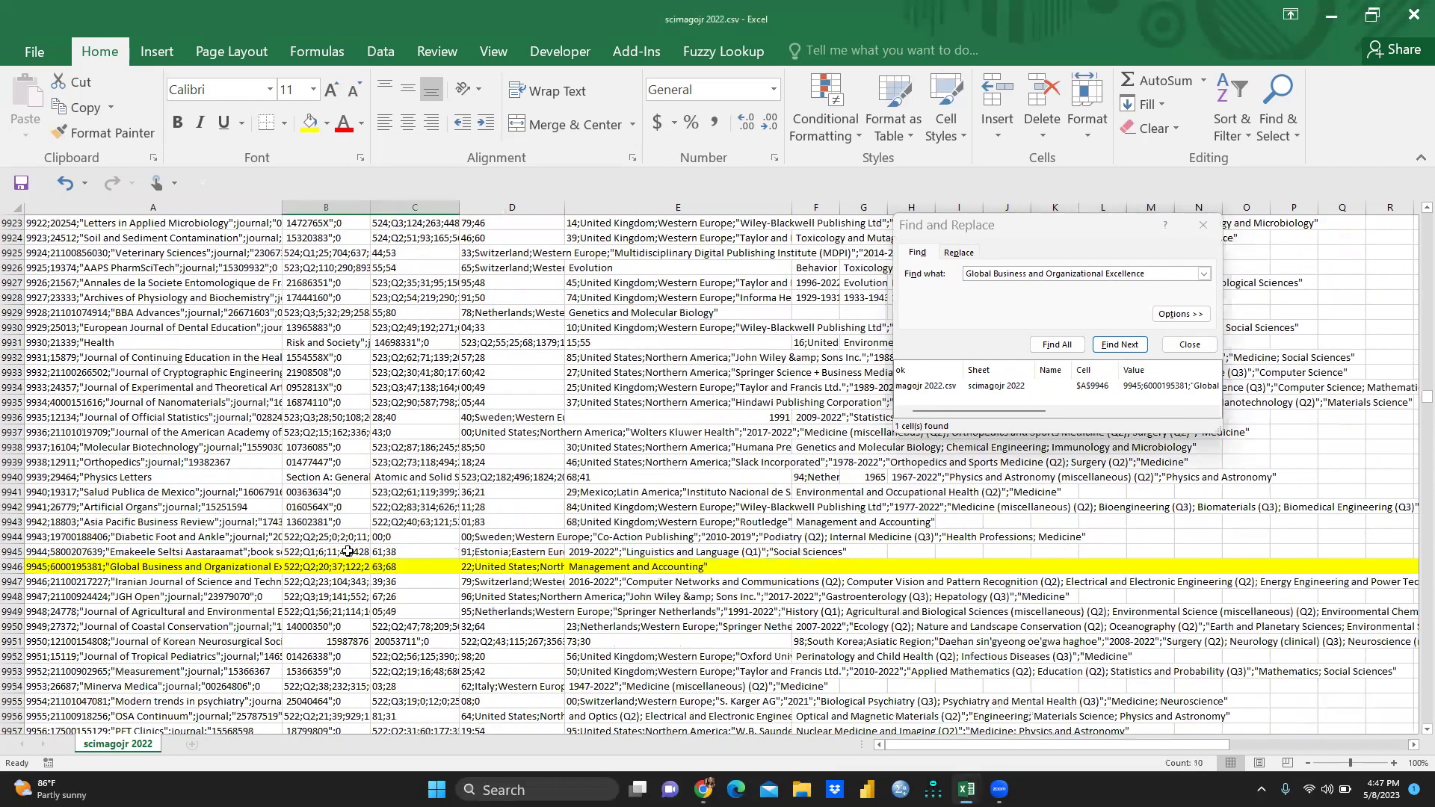
click(334, 570)
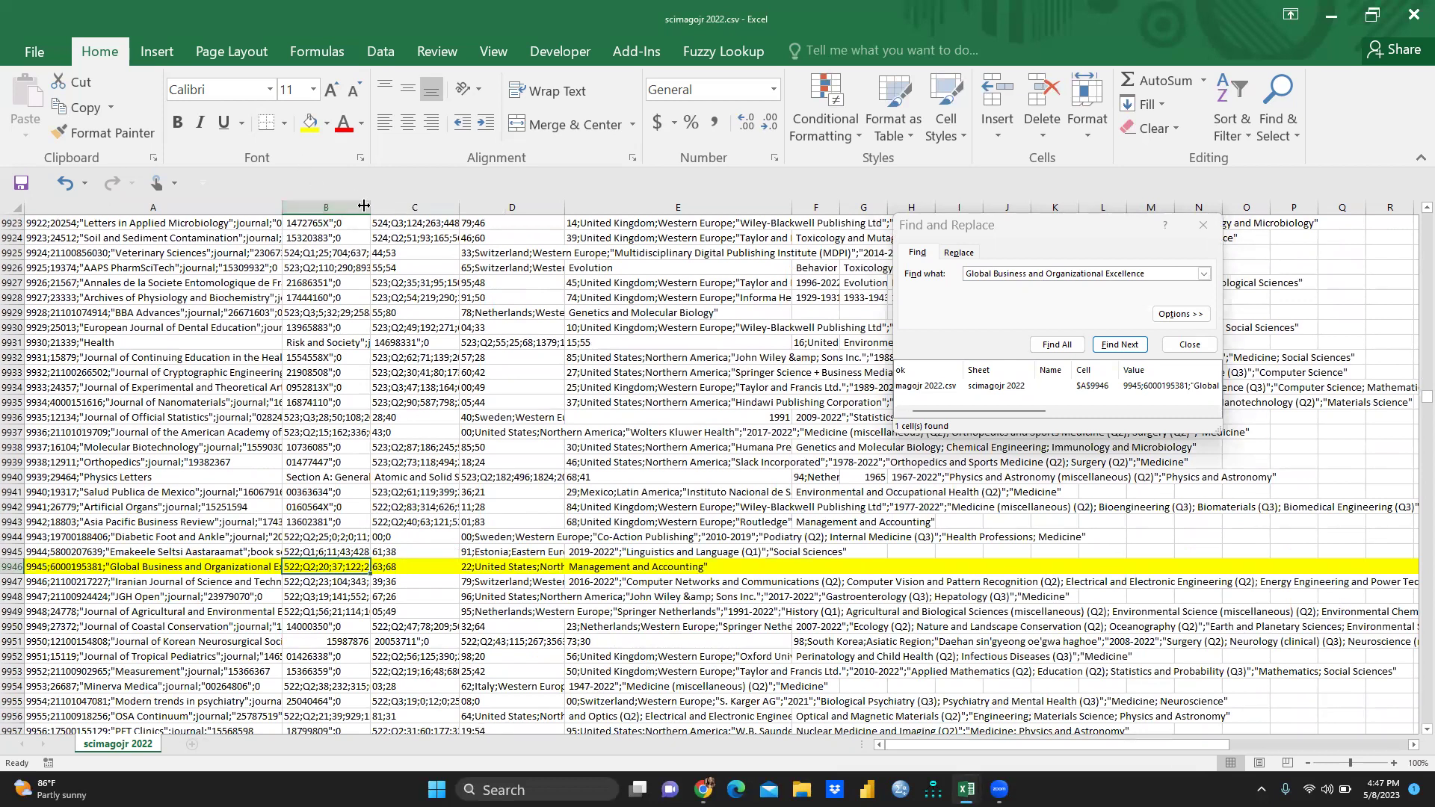
drag(371, 208, 494, 209)
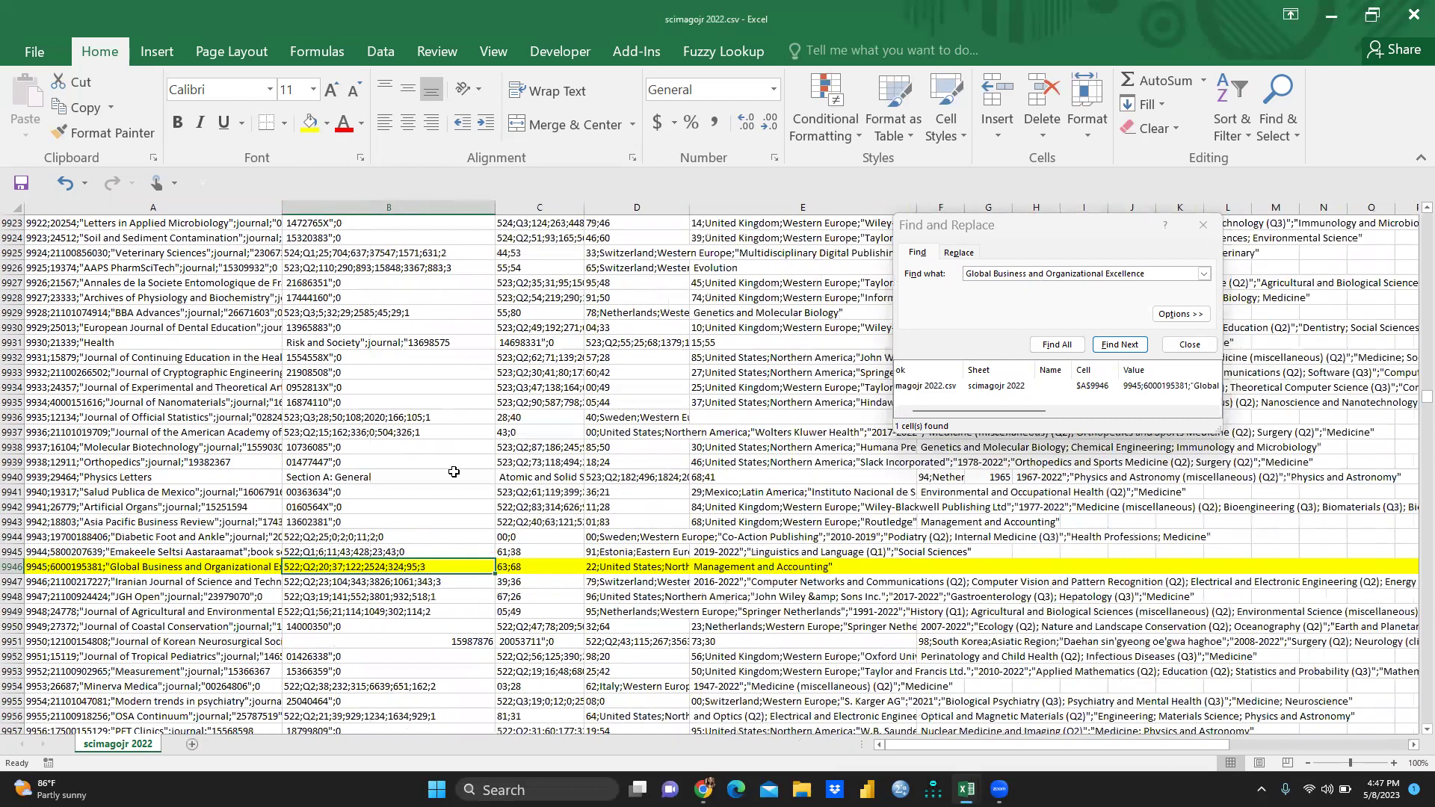
click(385, 575)
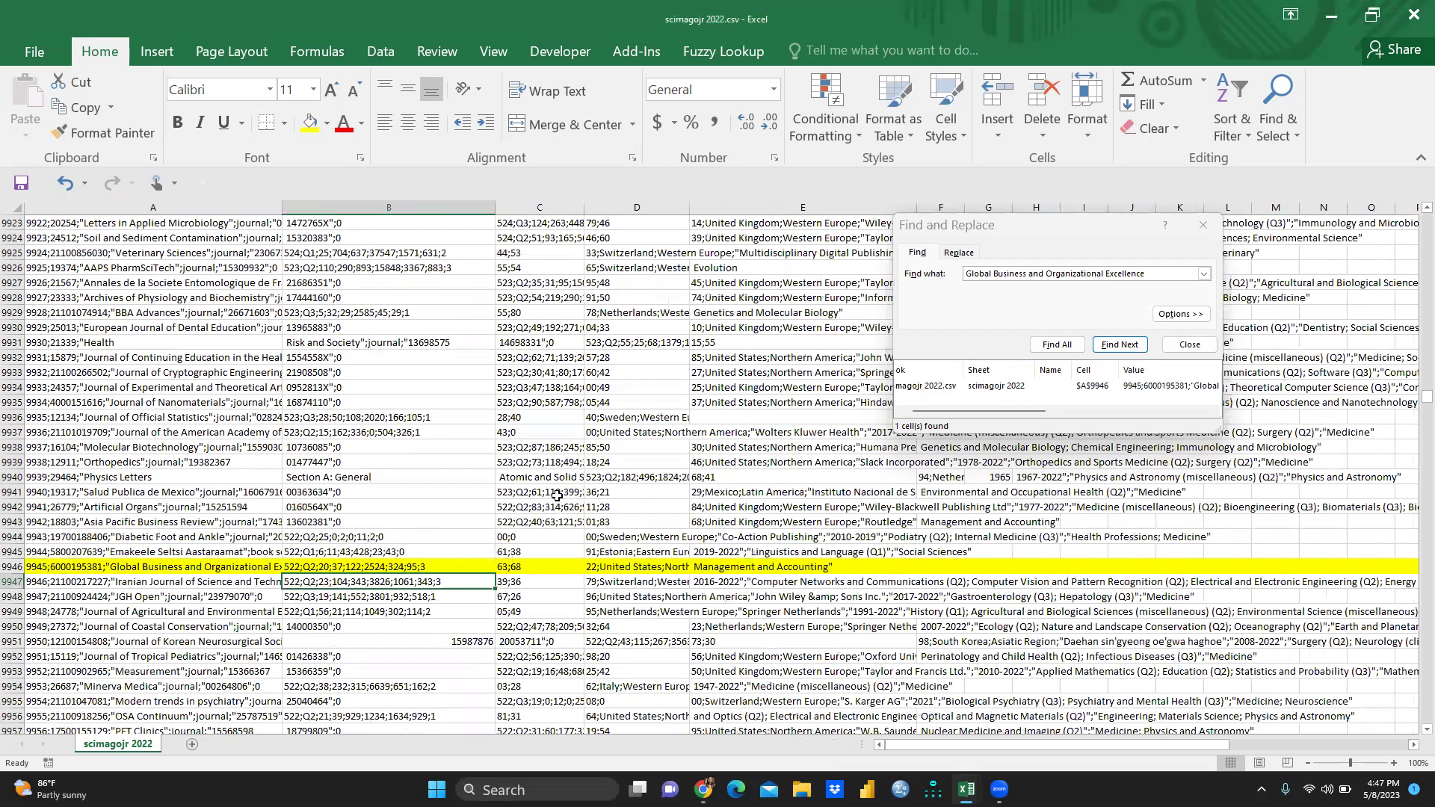
ctrl+scroll(556, 495, up, 1)
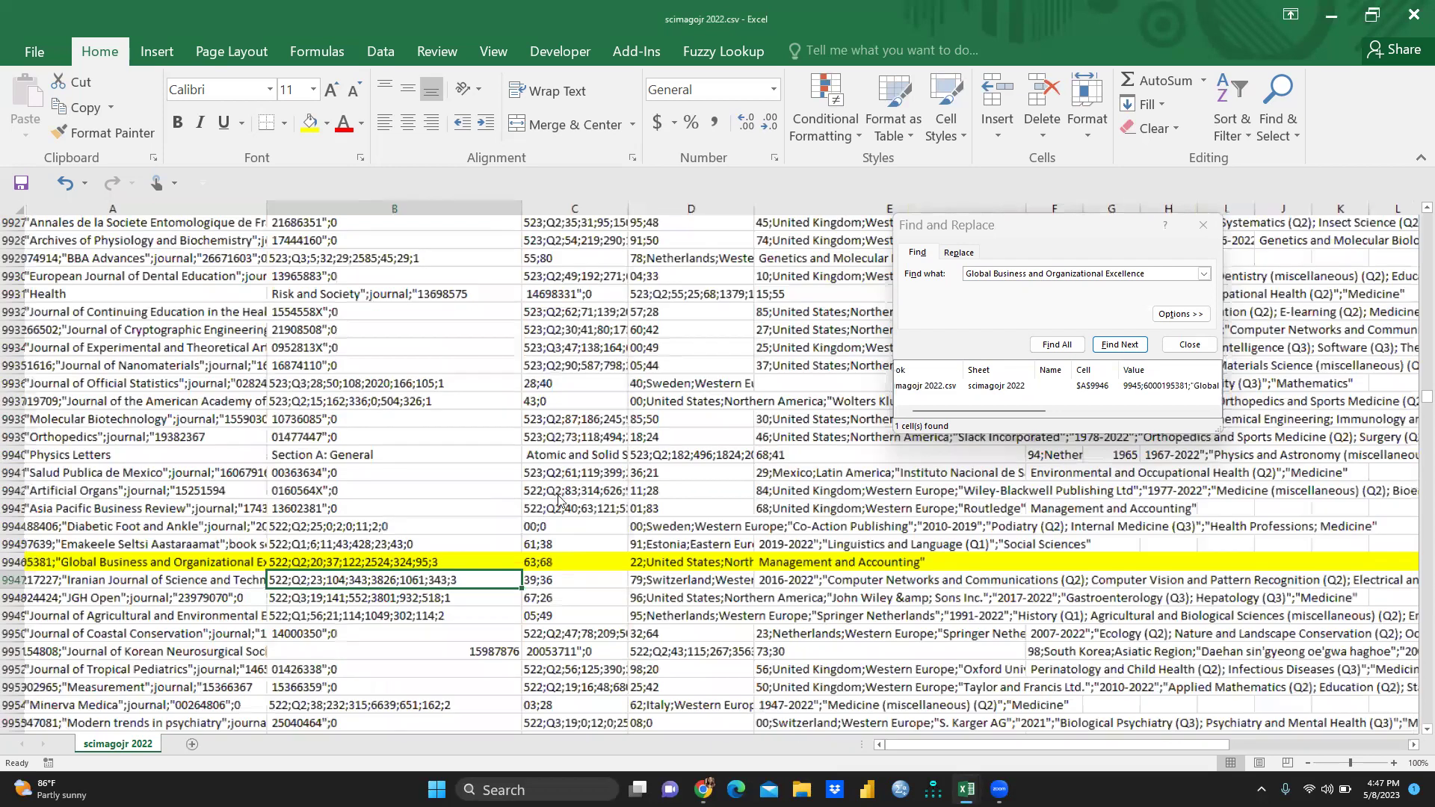
ctrl+scroll(316, 559, up, 10)
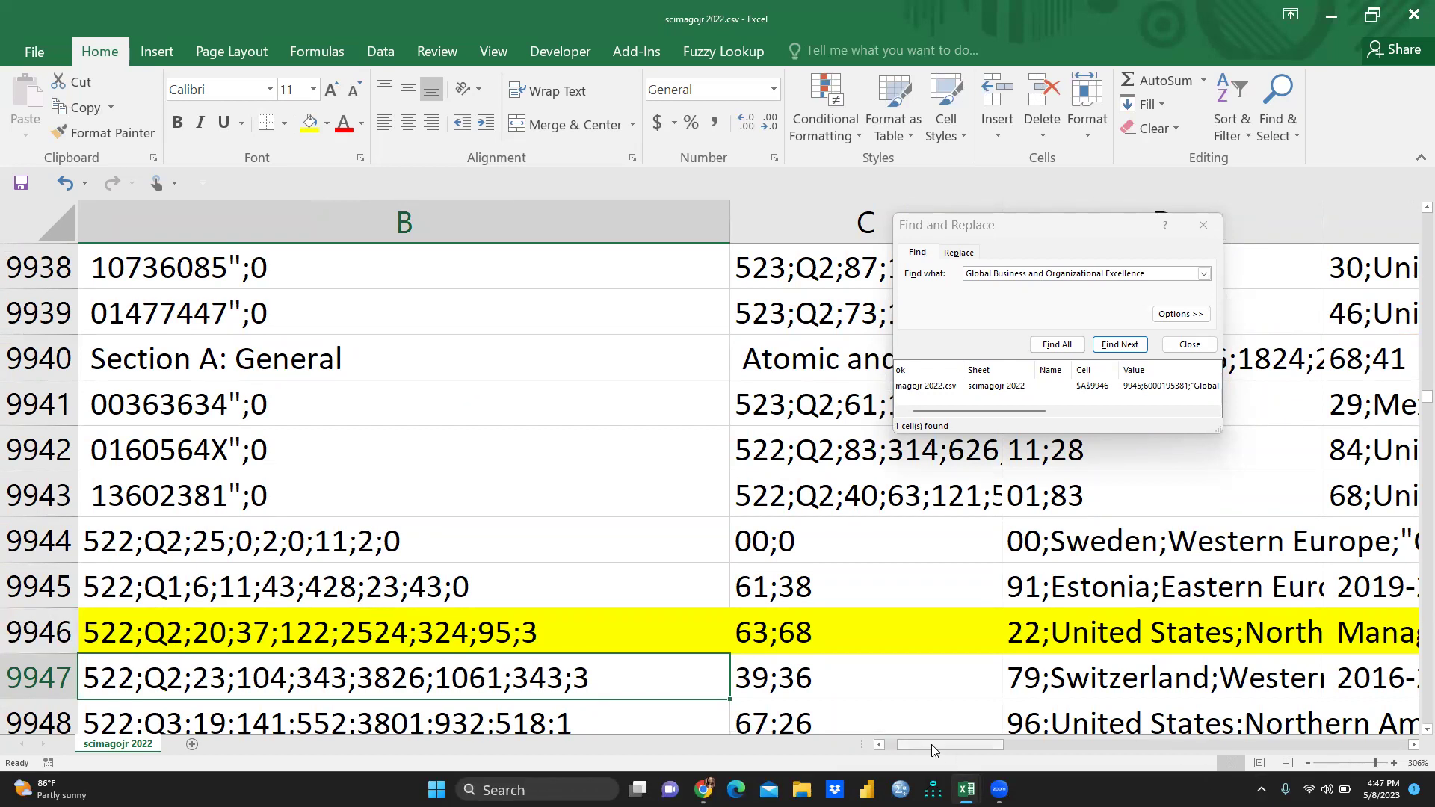
Move Find and Replace to the bottom-right and widen column A to 54.86.
drag(951, 745, 882, 753)
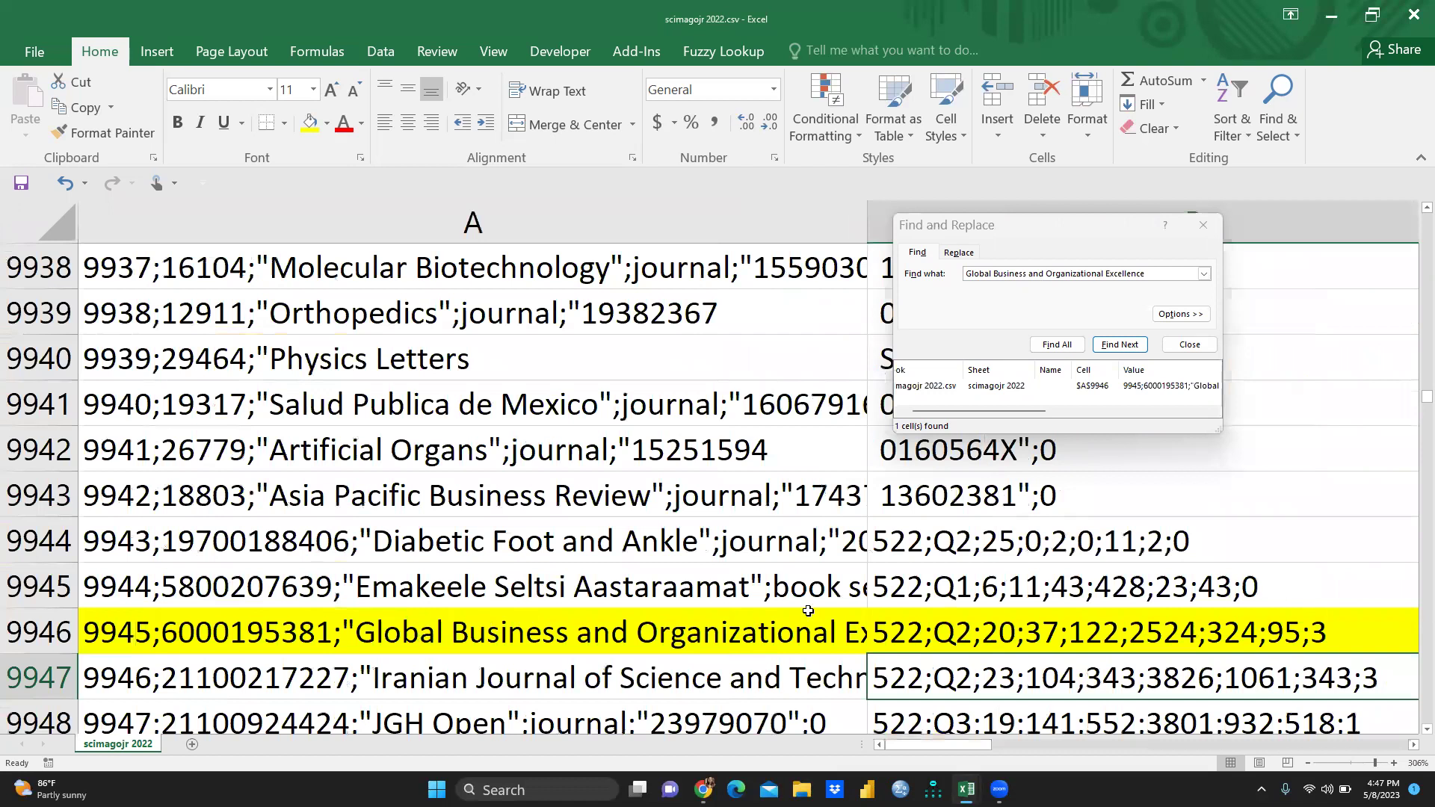
click(1128, 251)
drag(1127, 251, 1316, 597)
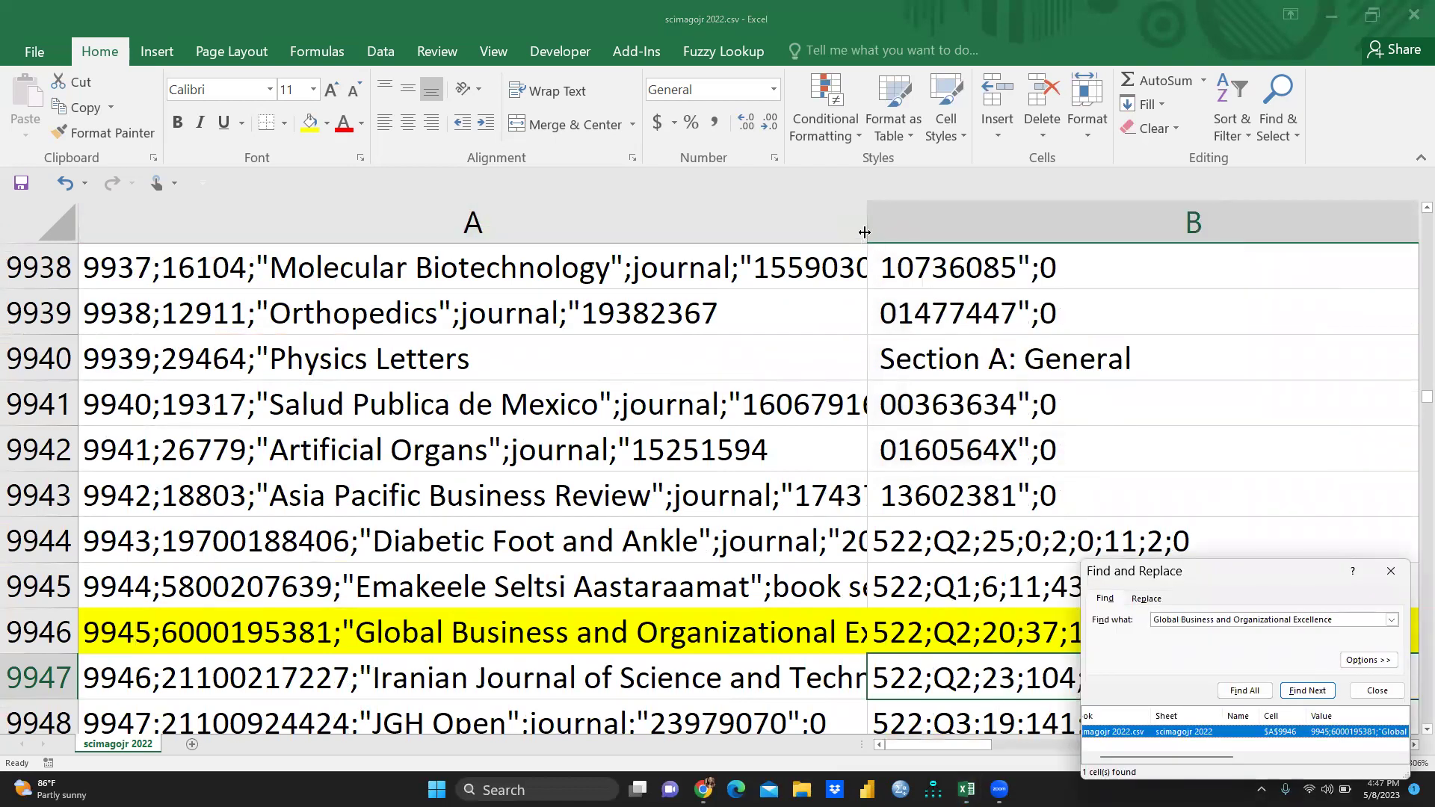
drag(864, 229, 965, 229)
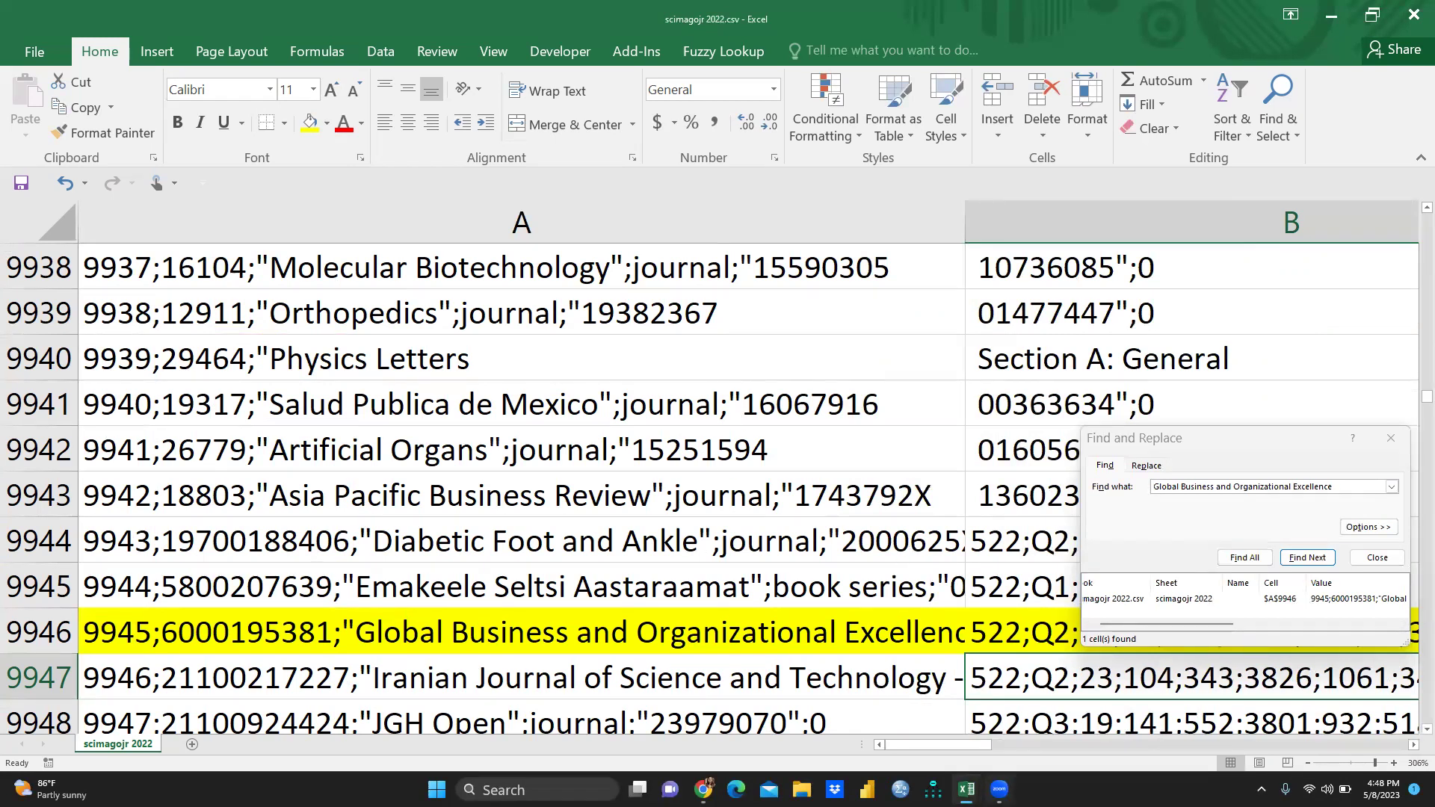
In scimagojr 2021.csv, find the same journal and widen column A, revealing row 16013 rated Q3.
mouse_move(967, 789)
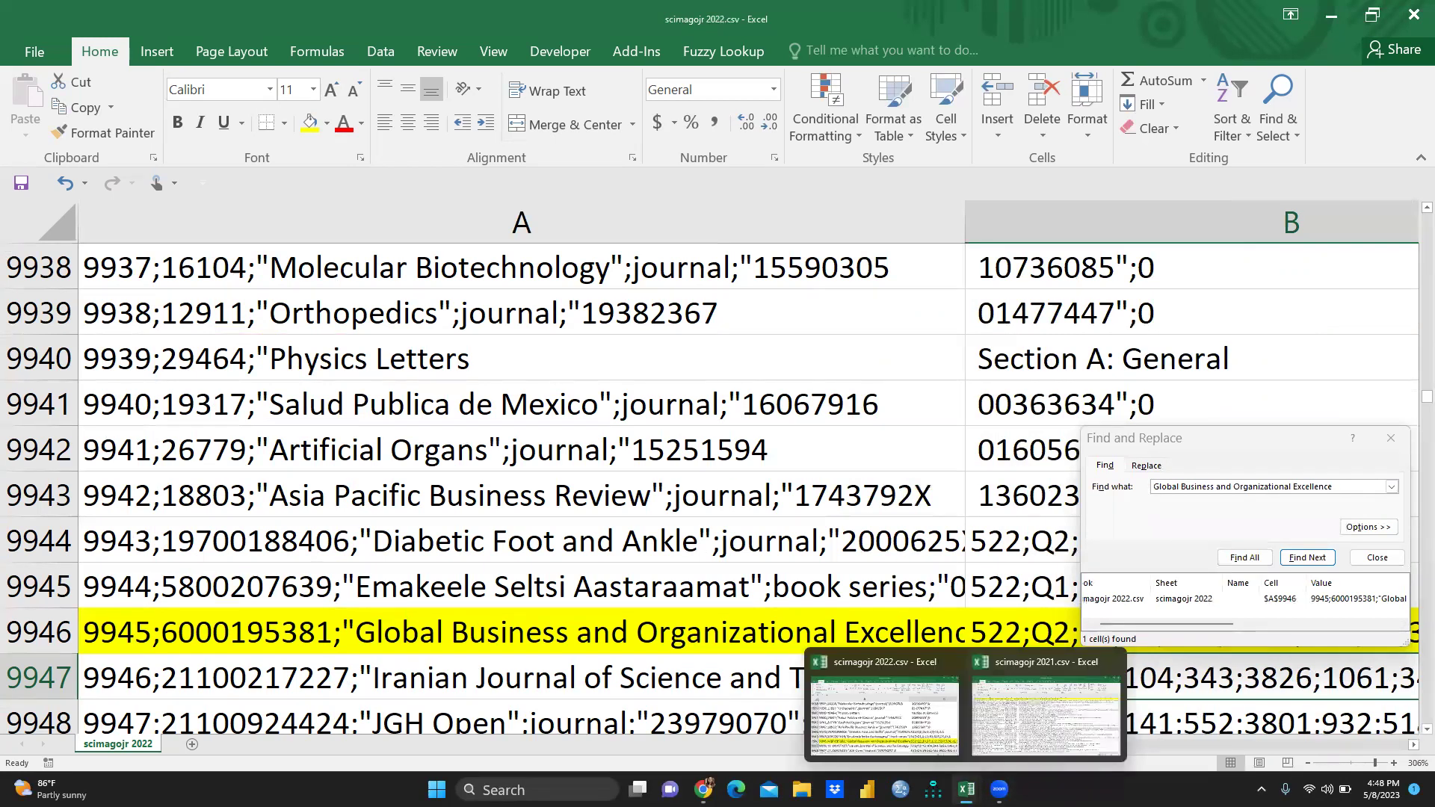
click(1037, 732)
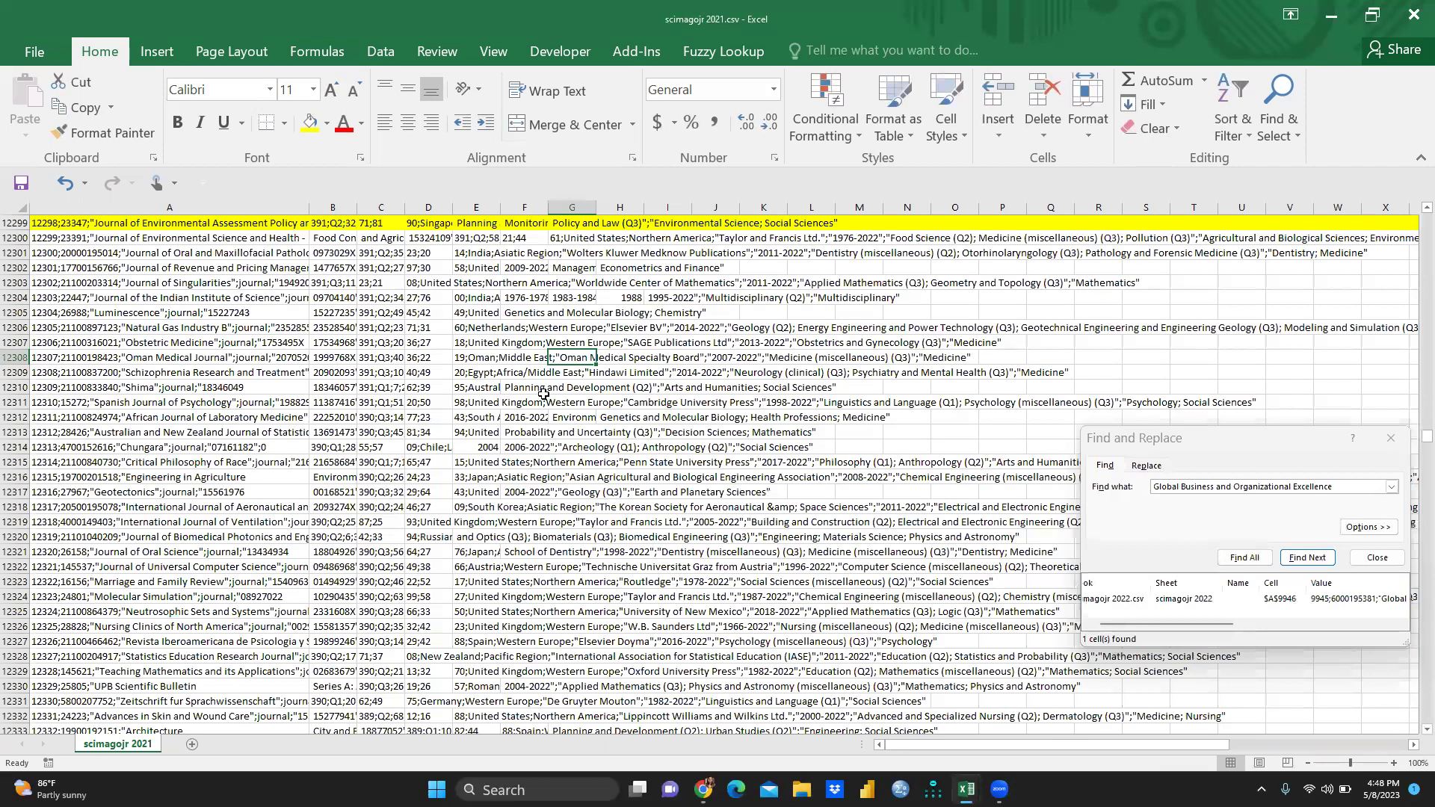
click(524, 388)
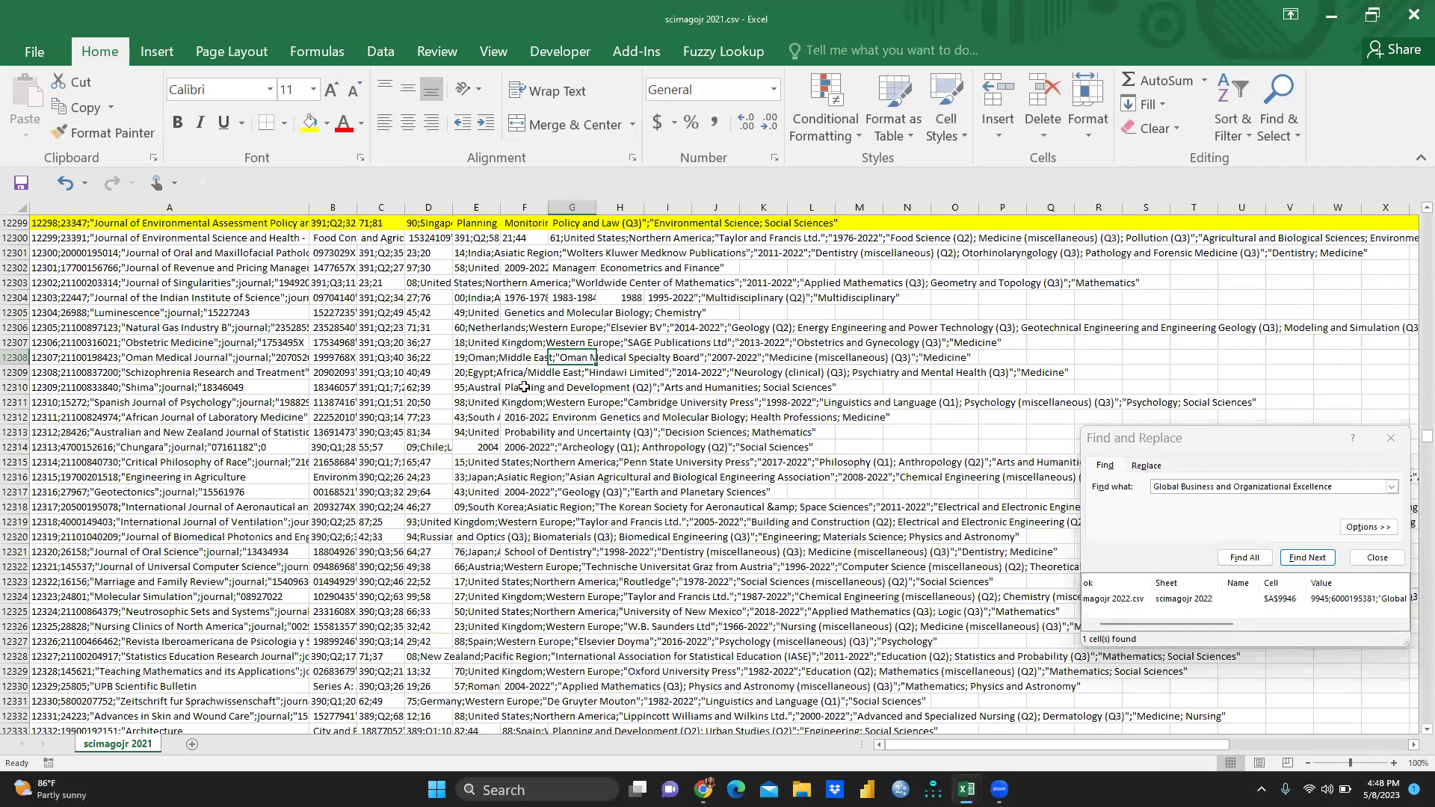
click(128, 280)
click(1244, 558)
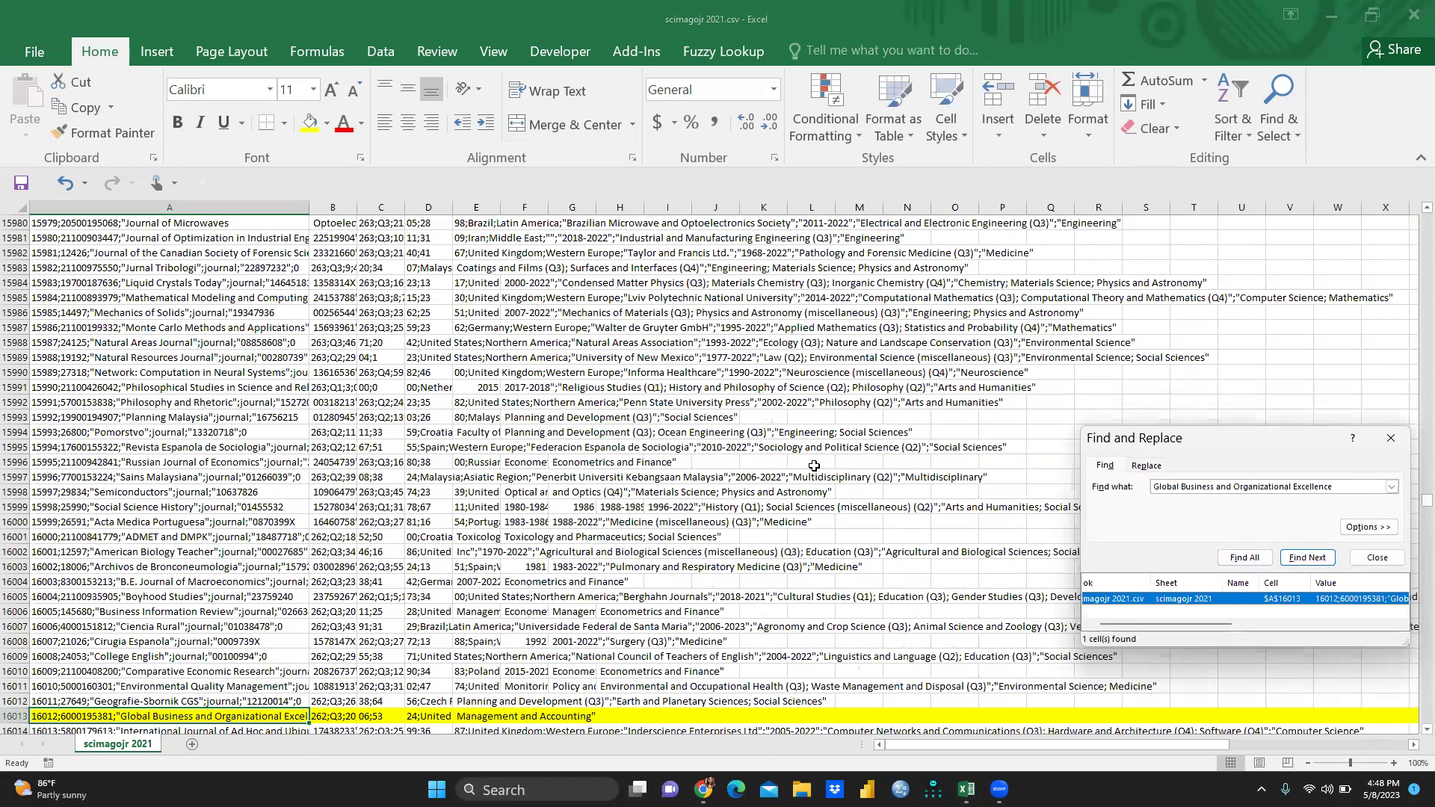
ctrl+scroll(814, 465, up, 2)
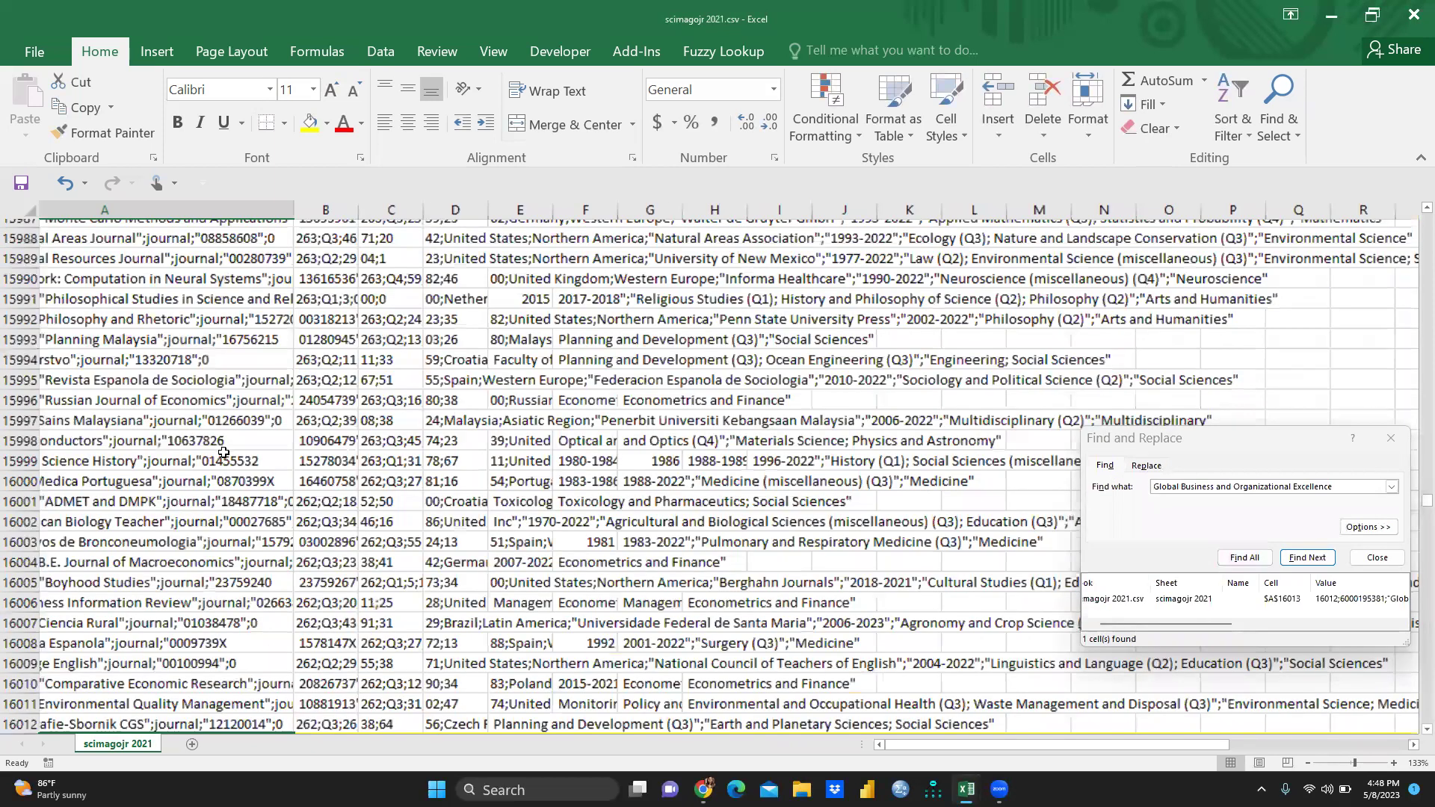
ctrl+scroll(224, 452, up, 1)
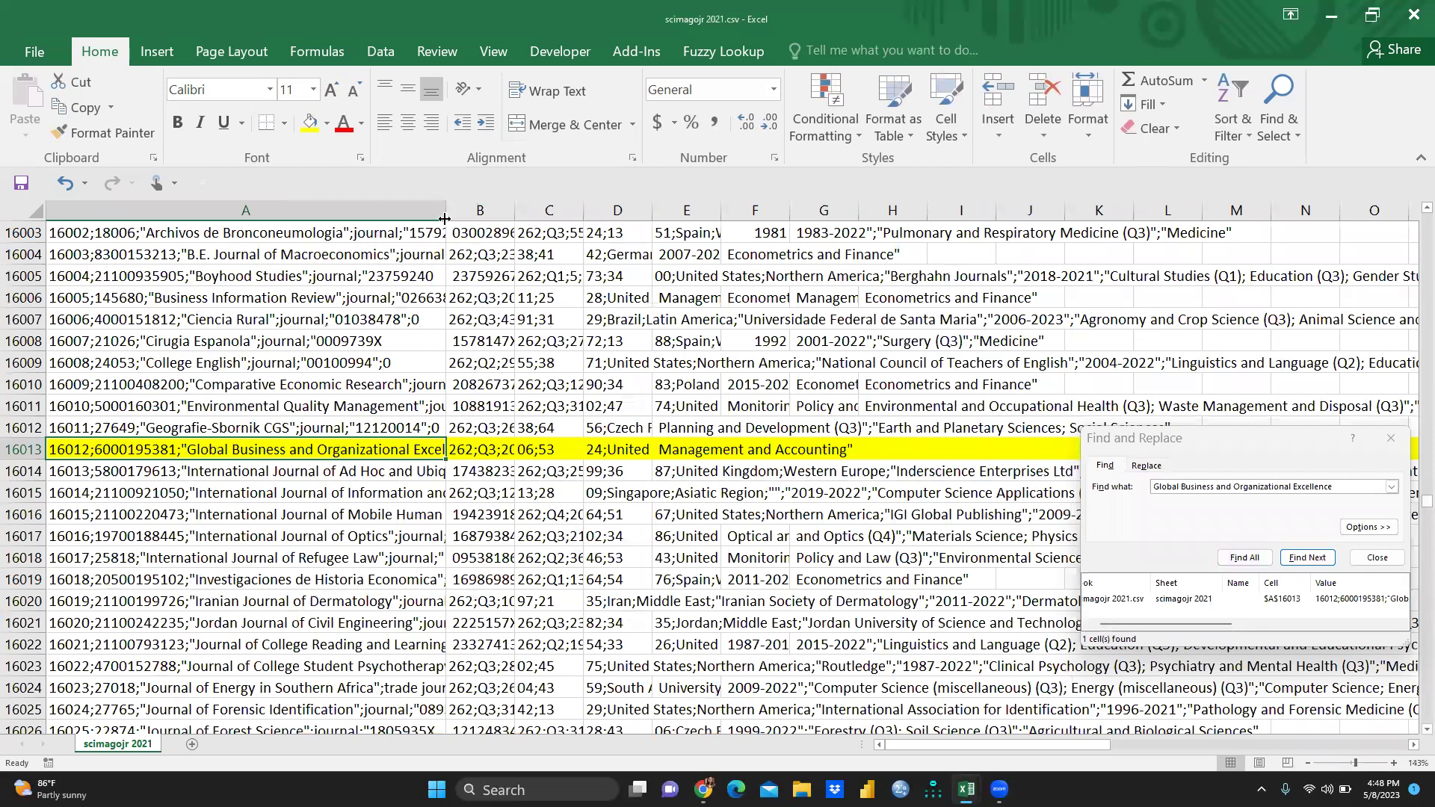
drag(445, 218, 549, 219)
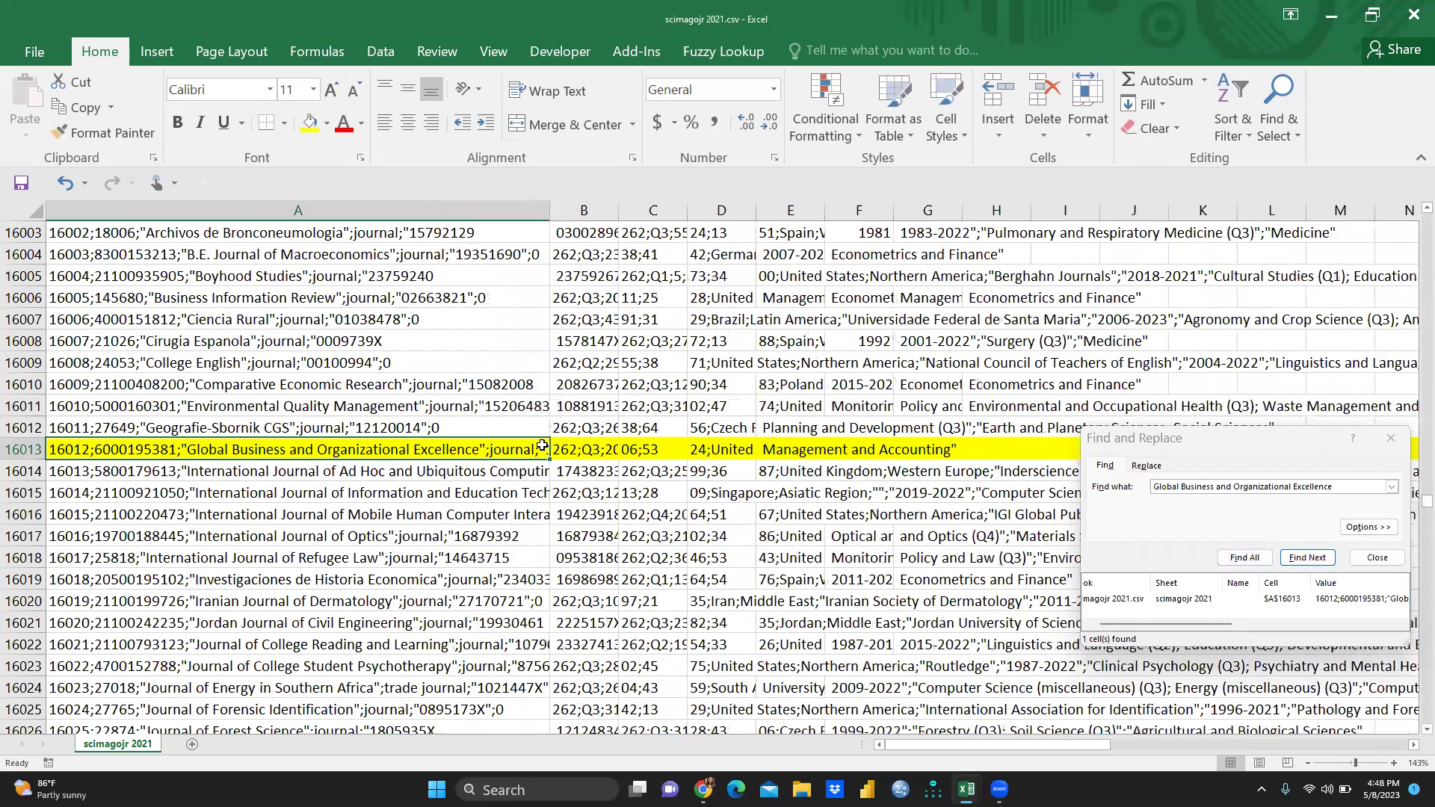
click(601, 451)
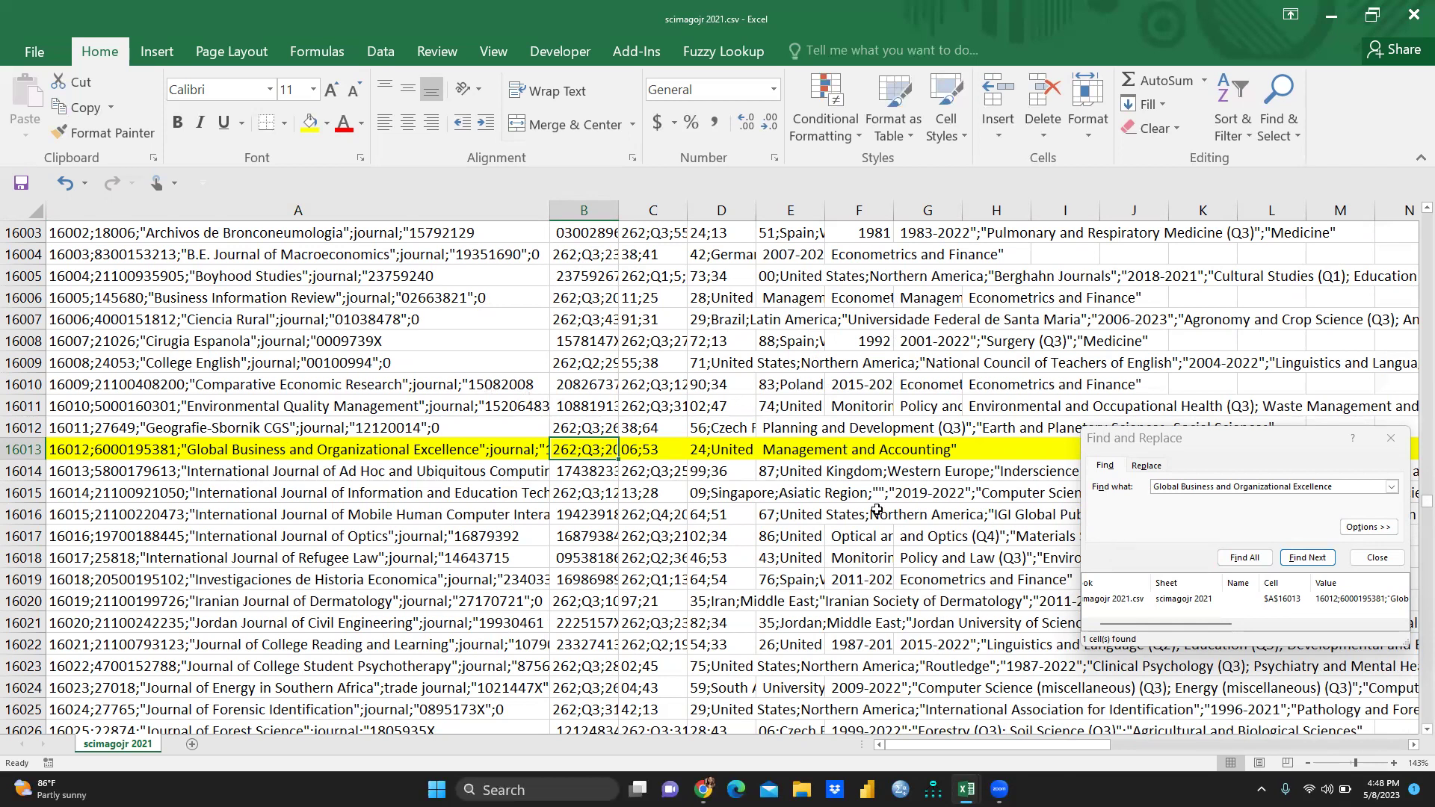
Search the 2021 list for Journal of Environmental Assessment Policy and Management, found at row 12299 rated Q2.
click(1392, 440)
scroll(508, 456, up, 5)
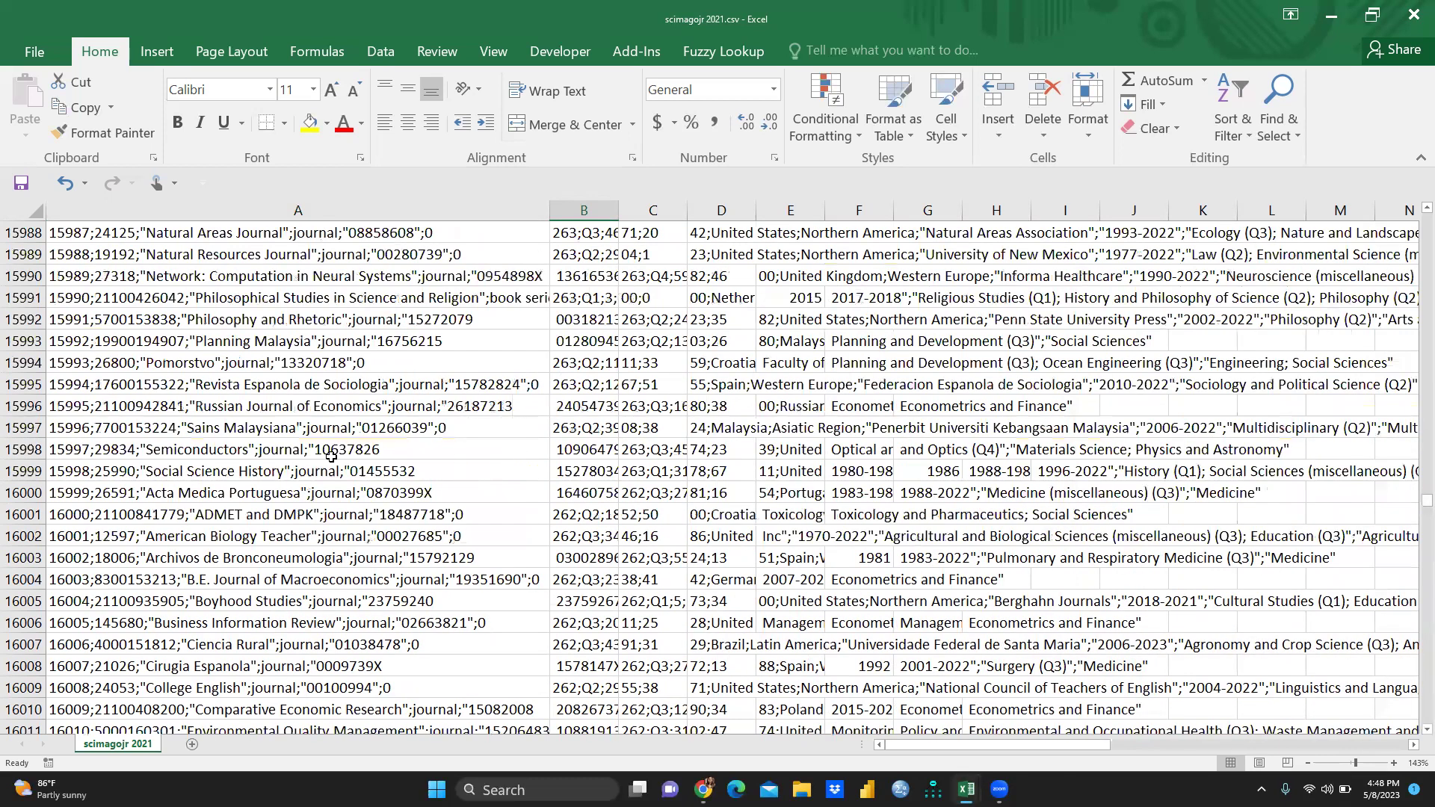
scroll(276, 388, up, 5)
click(276, 388)
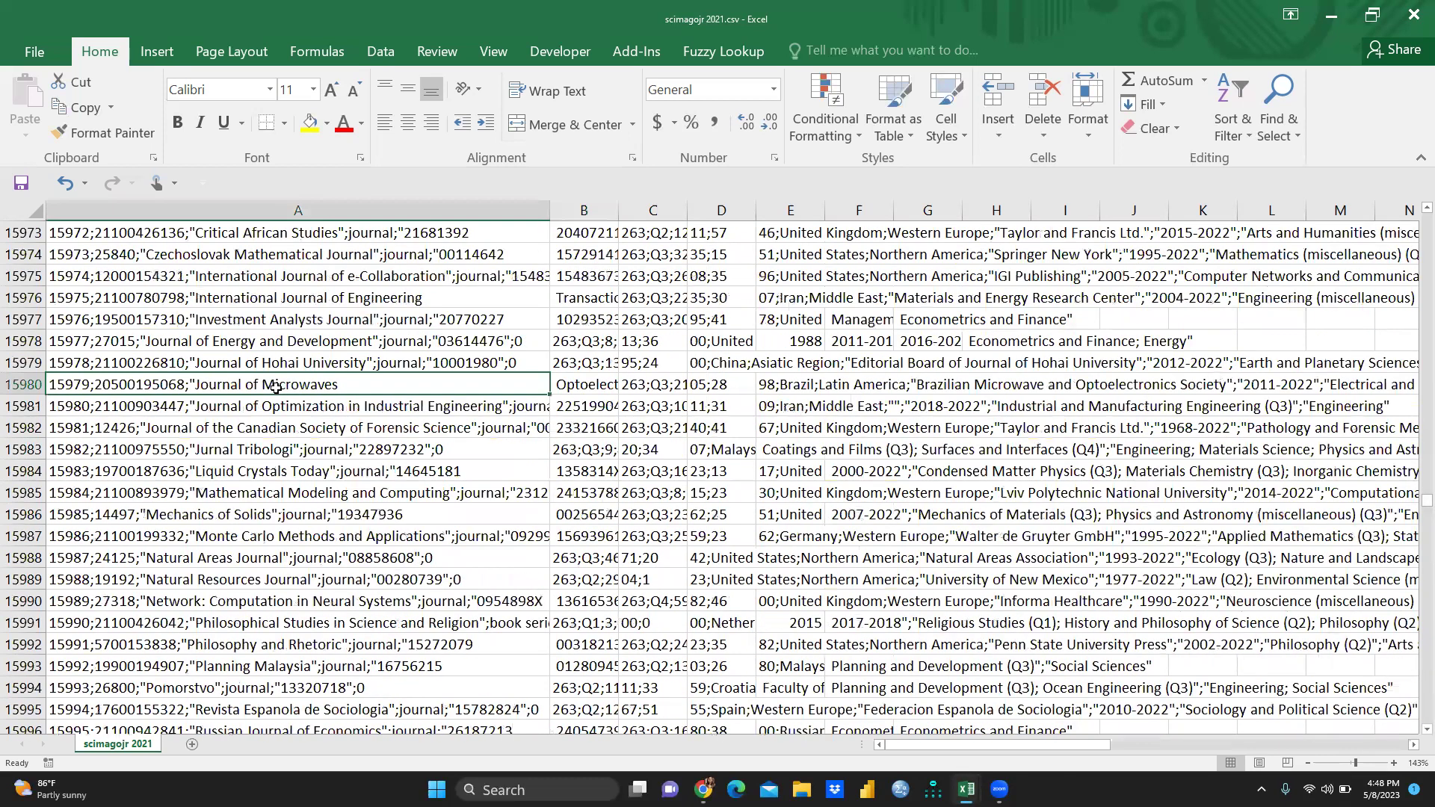
key(ctrl+f)
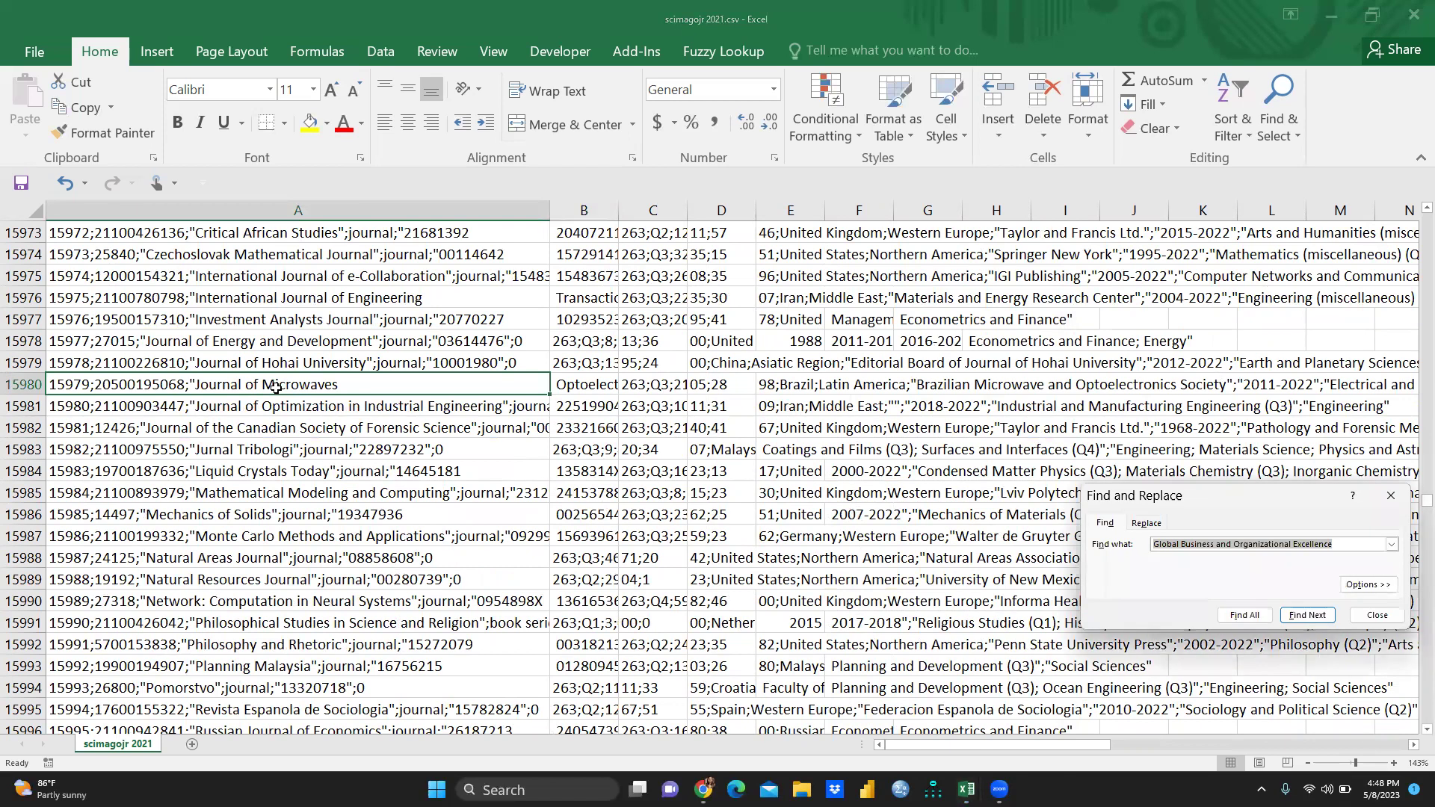
key(BackSpace)
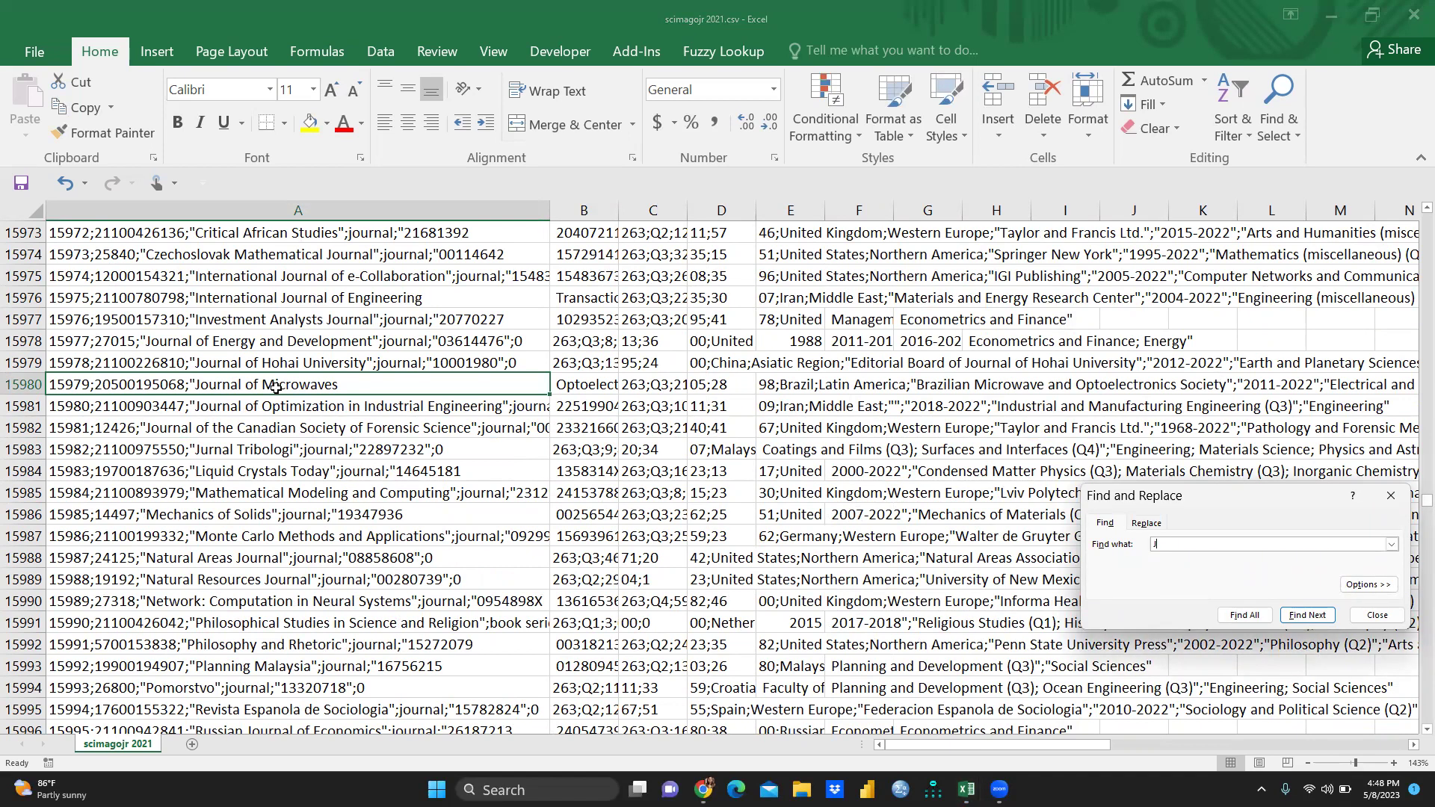
text(Journa)
text(l of Envo)
text(ronmen)
text(tal Asses)
text(sment)
text( Poli)
text(cy an)
text(d Manag)
text(ement)
click(1262, 621)
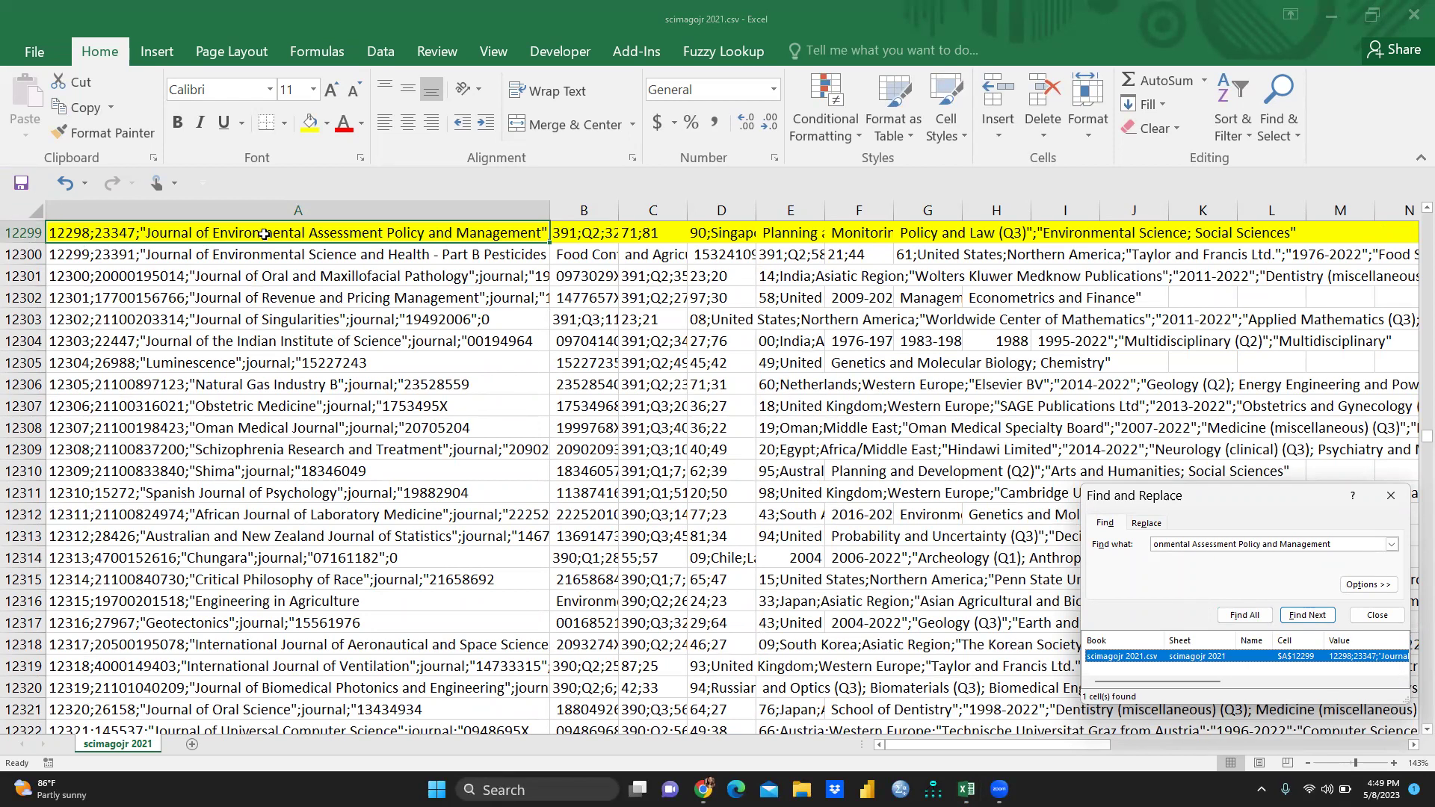
click(611, 239)
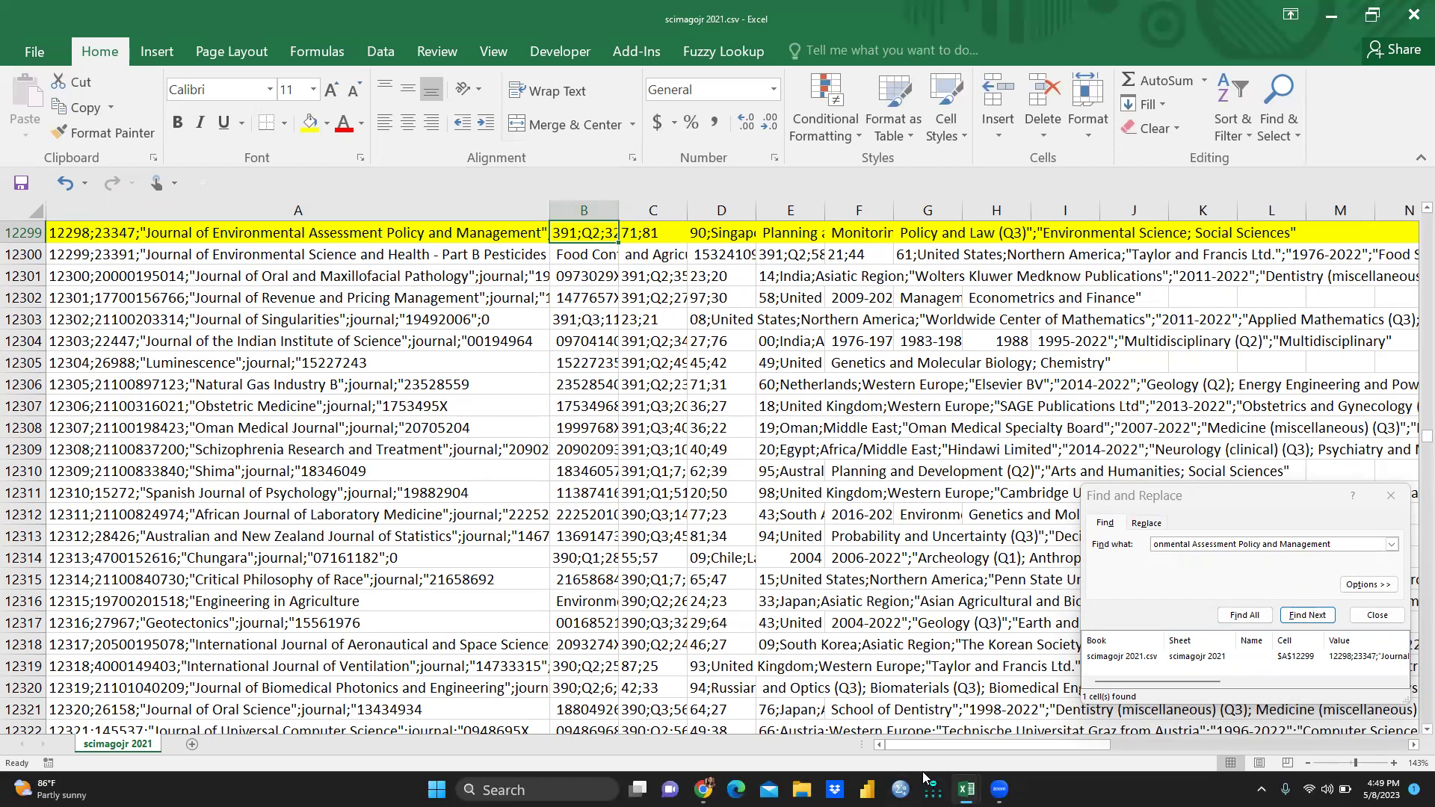
Run the same journal search in scimagojr 2022.csv and read its Q1 quartile in row 3799.
mouse_move(967, 789)
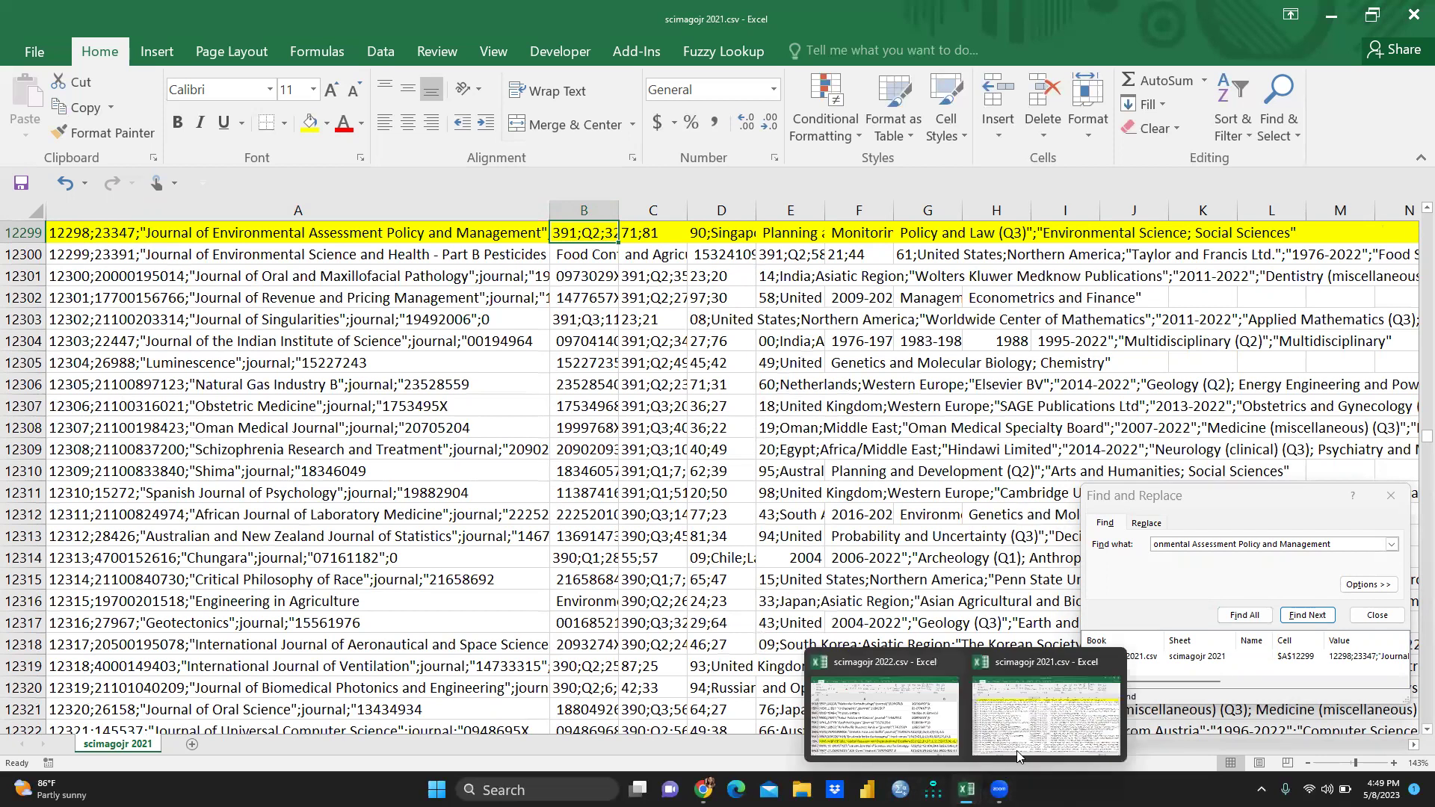
click(927, 724)
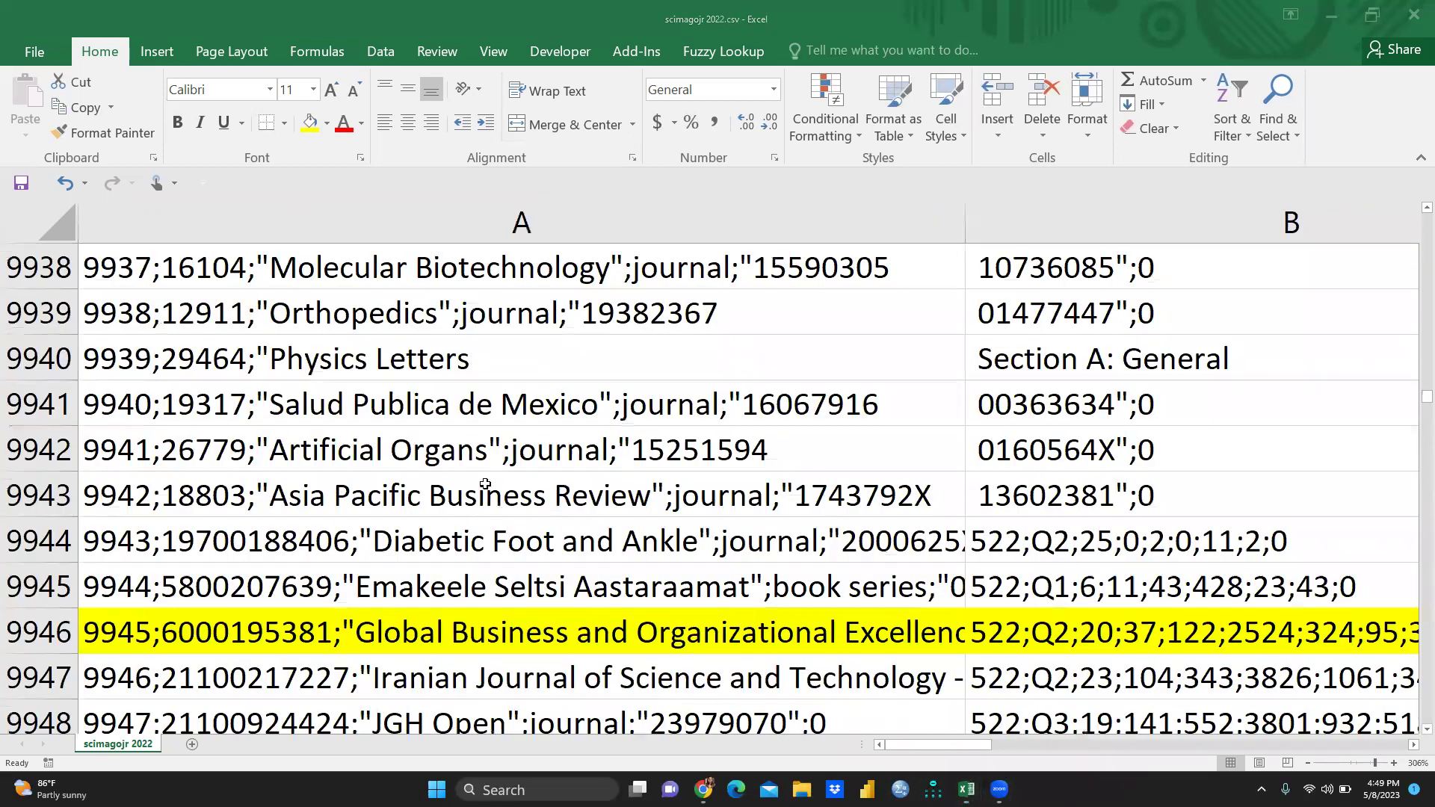
click(474, 402)
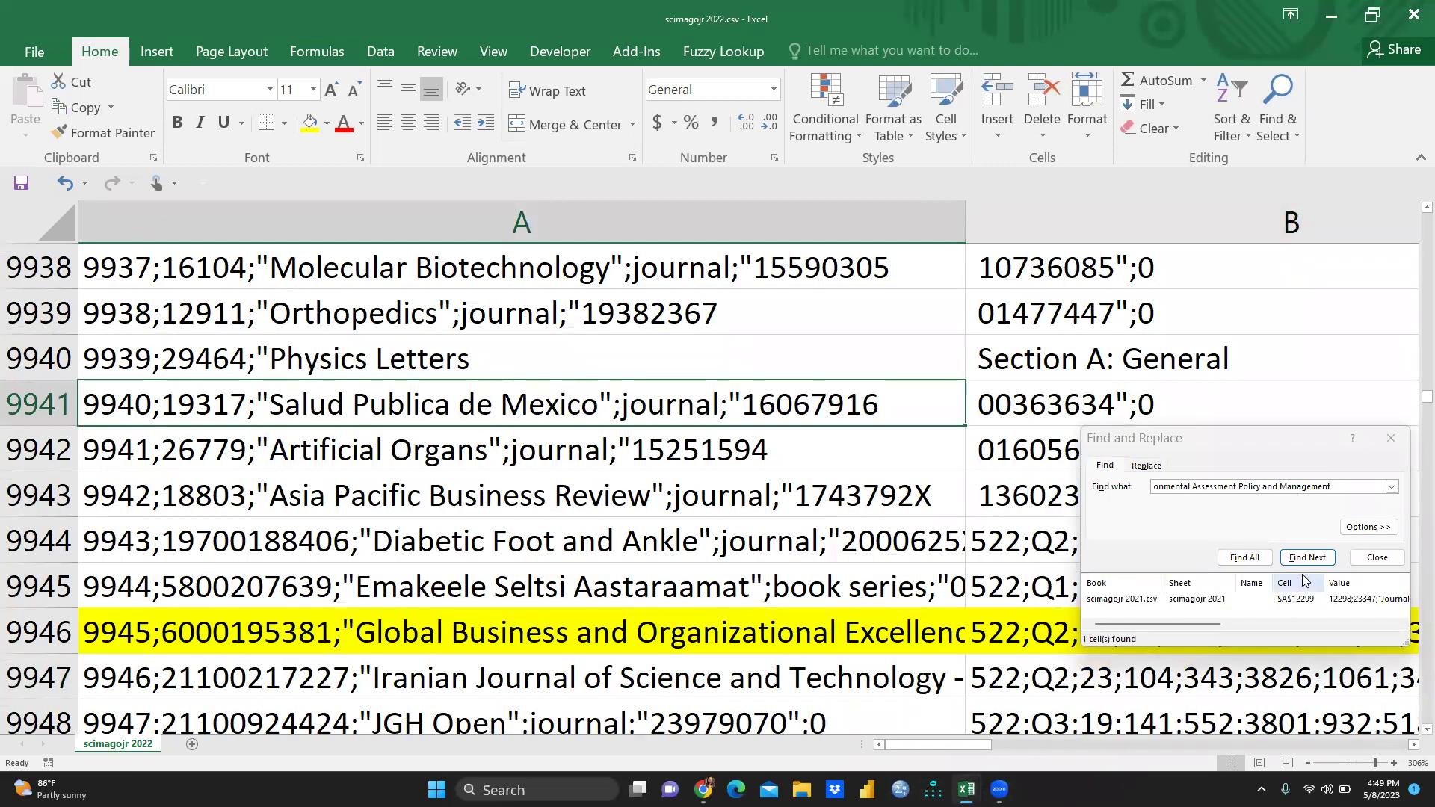
click(1247, 560)
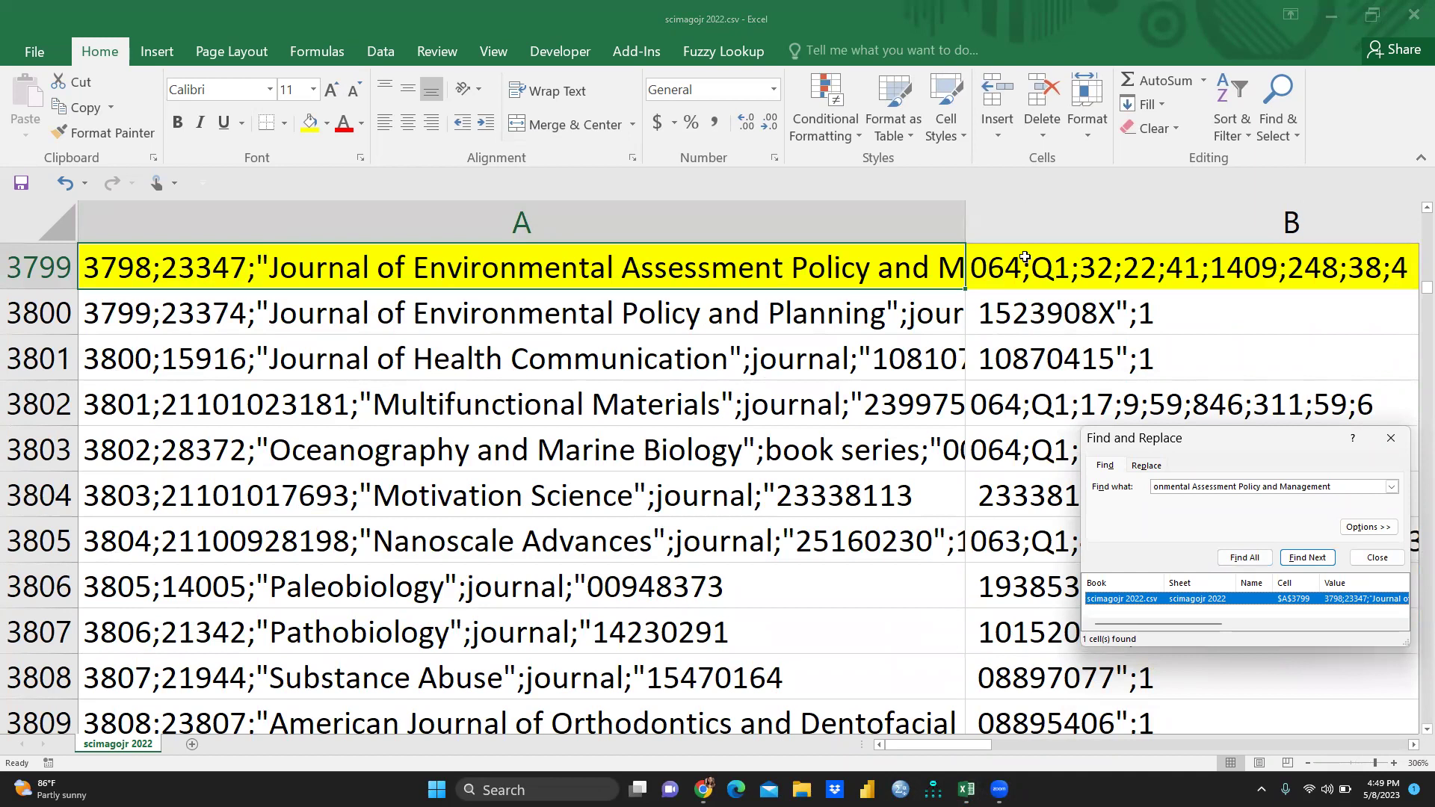
click(1055, 271)
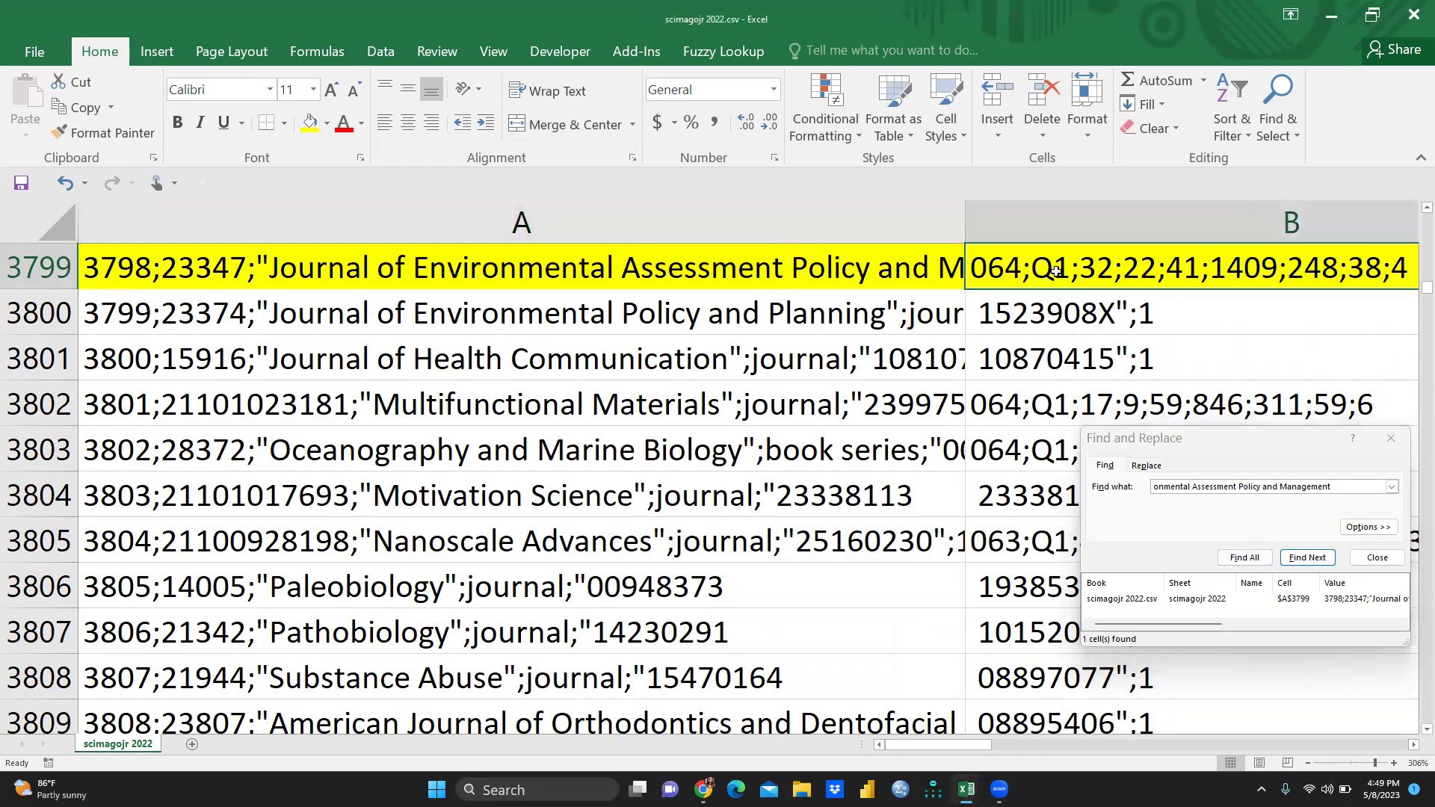